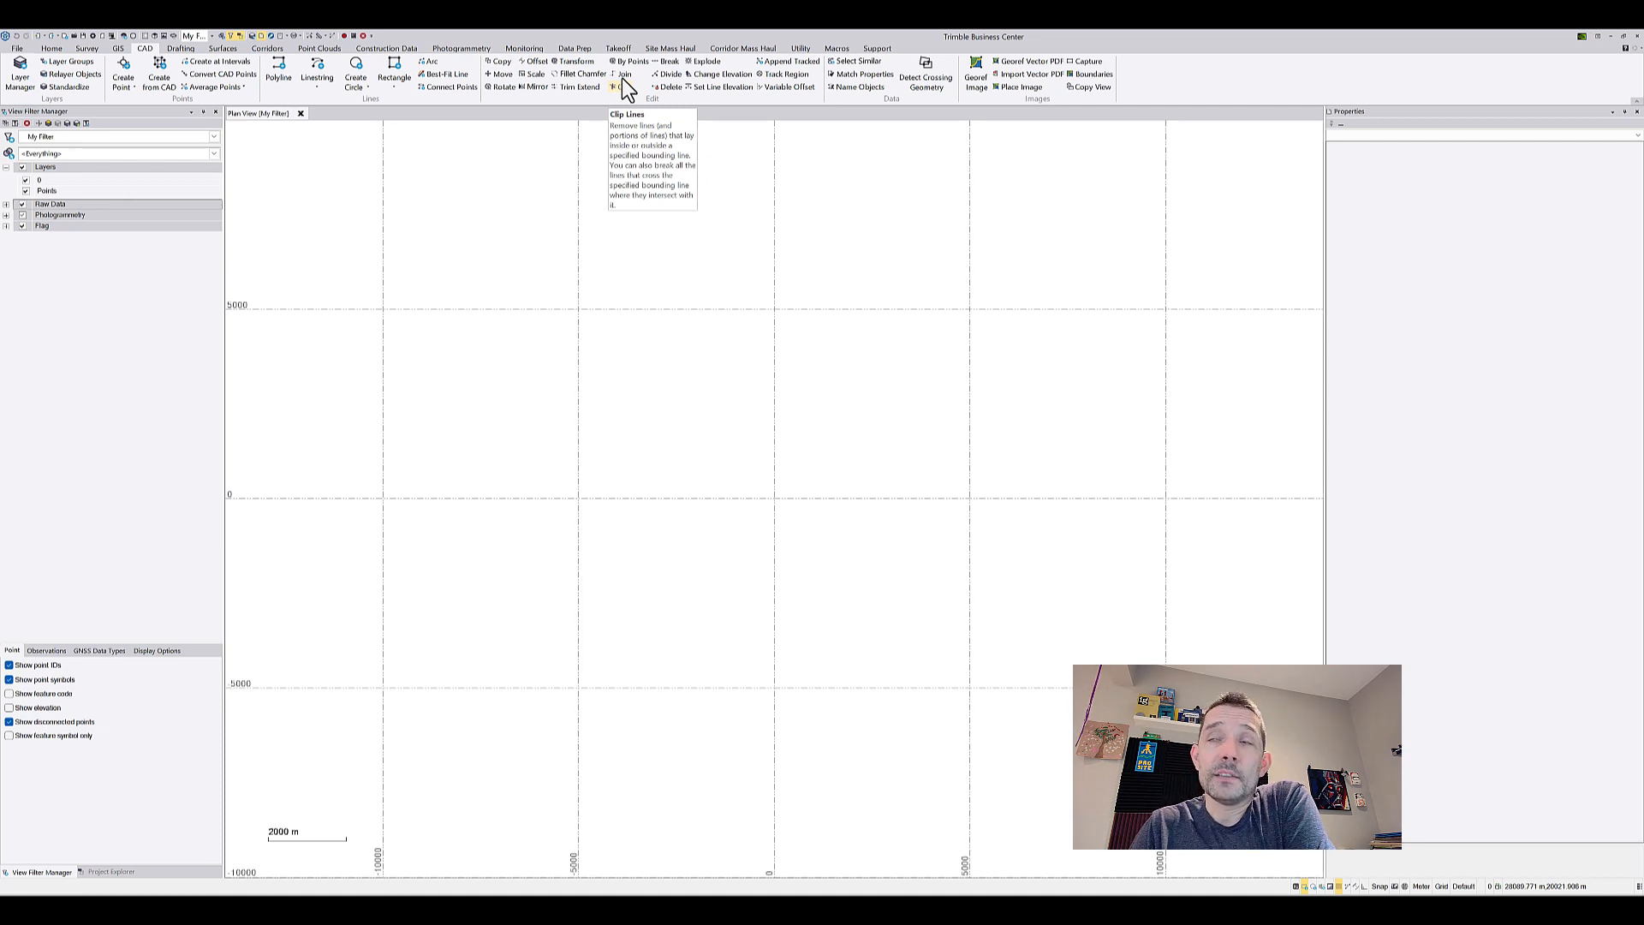
Step: Draw a nine-vertex polyline about 135 m wide with automatic closing set to Always, forming a closed boundary
scroll(704, 445, "up", 8)
scroll(680, 429, "up", 8)
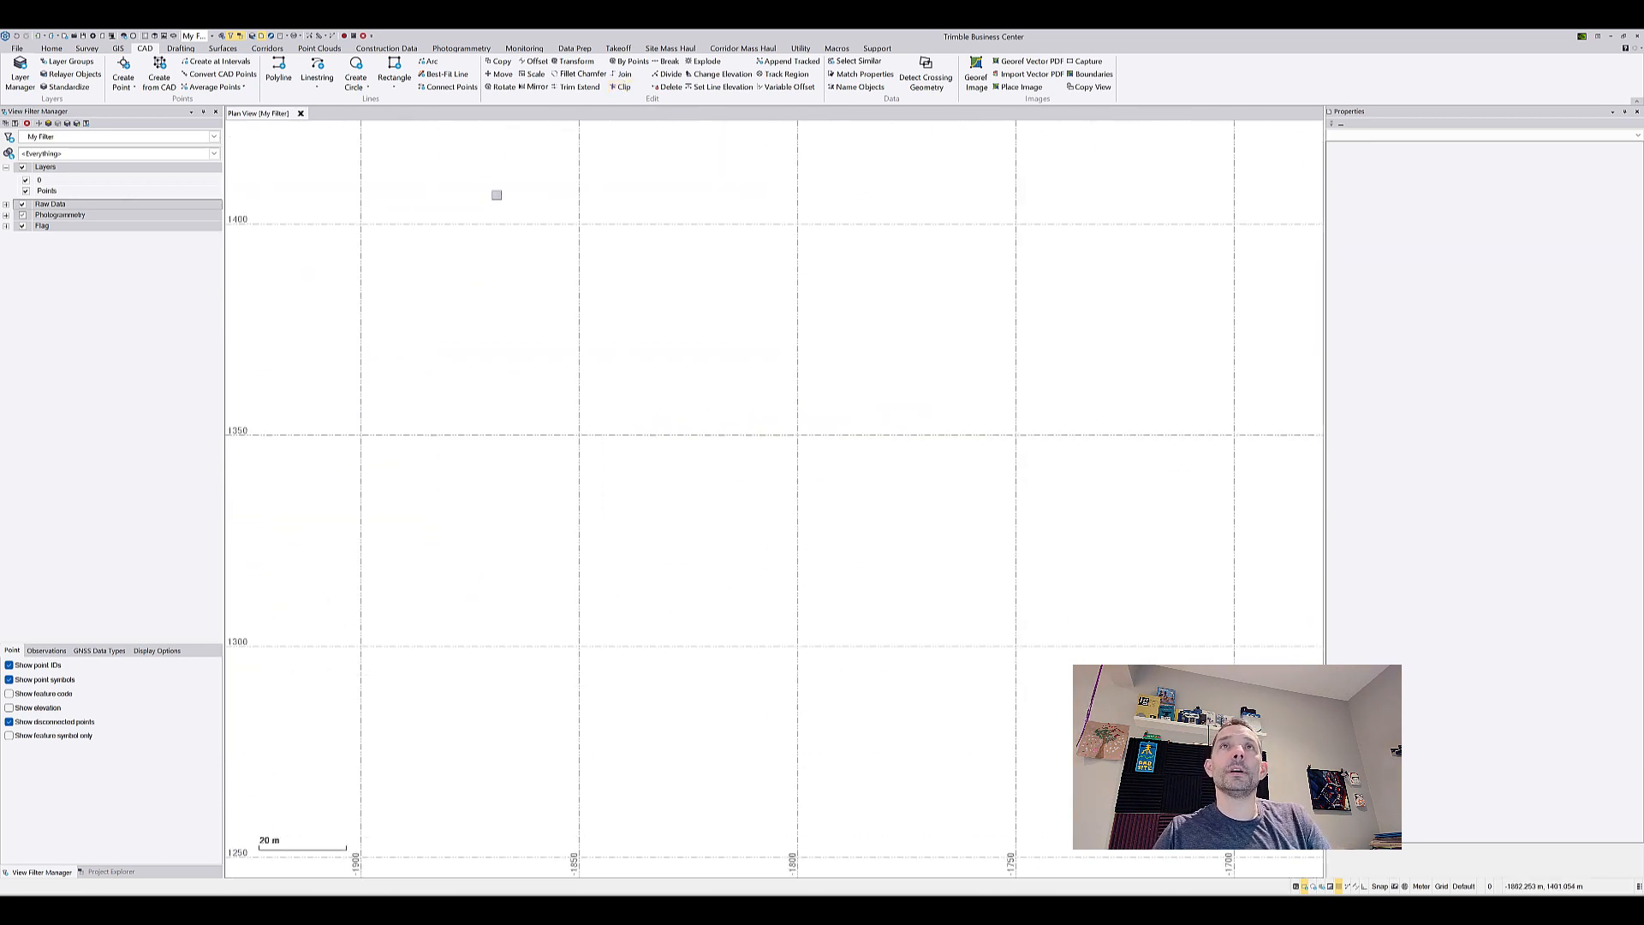
left_click(278, 70)
left_click(679, 266)
left_click(563, 384)
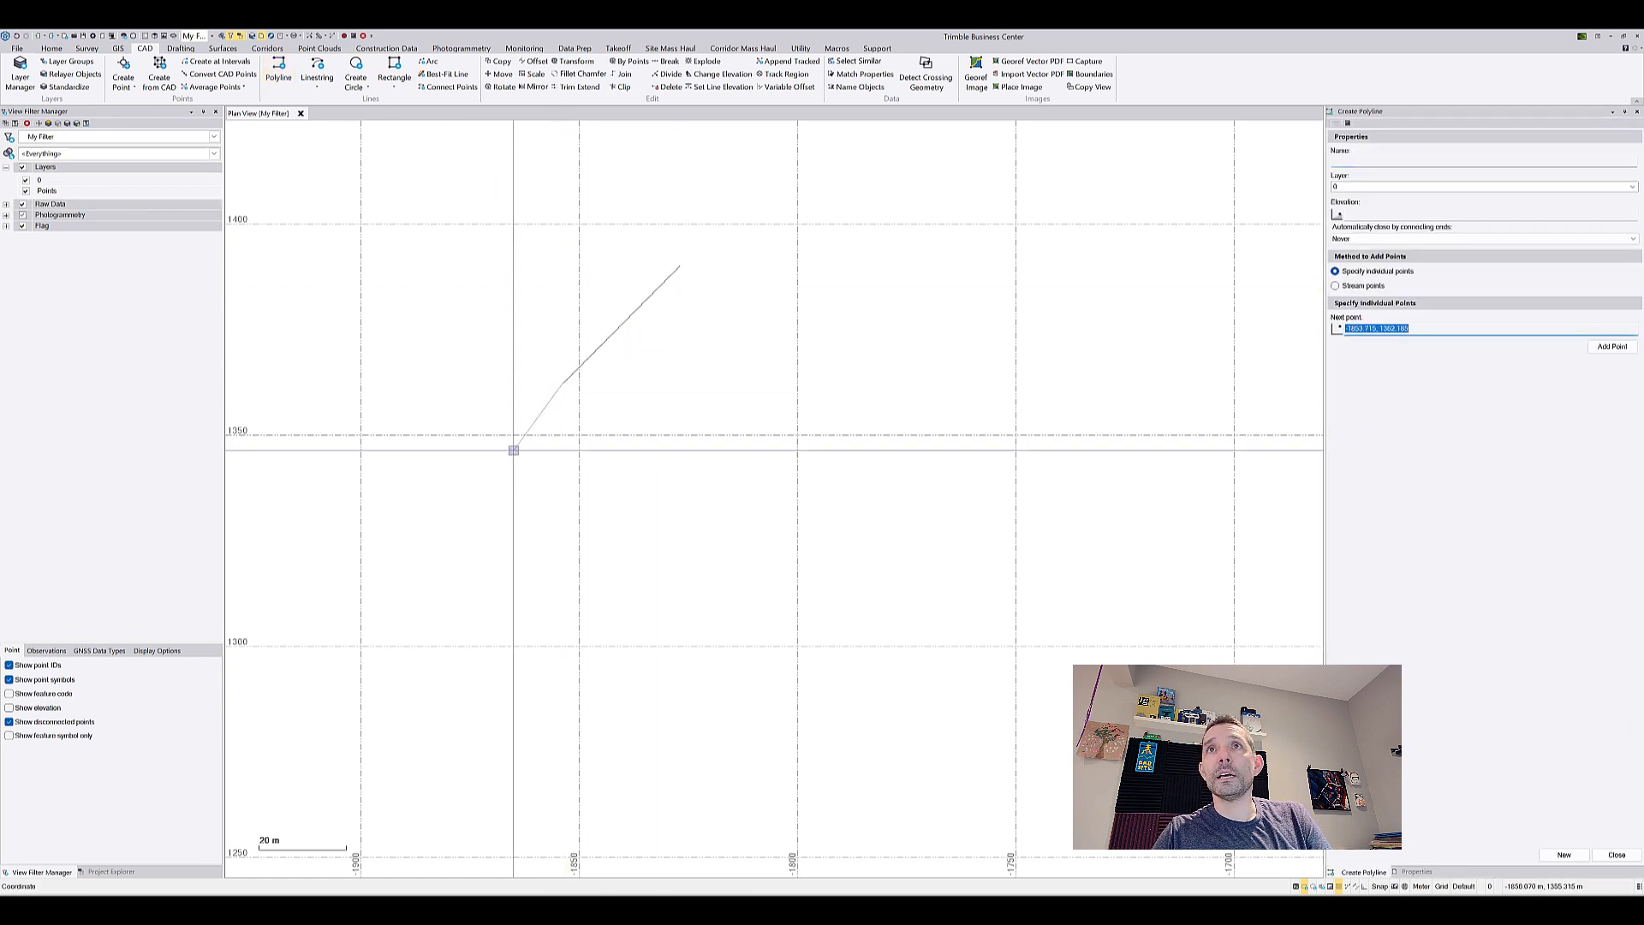
left_click(460, 544)
left_click(614, 678)
left_click(760, 701)
left_click(974, 663)
left_click(1040, 516)
left_click(1048, 435)
left_click(958, 321)
left_click(1378, 234)
left_click(1370, 250)
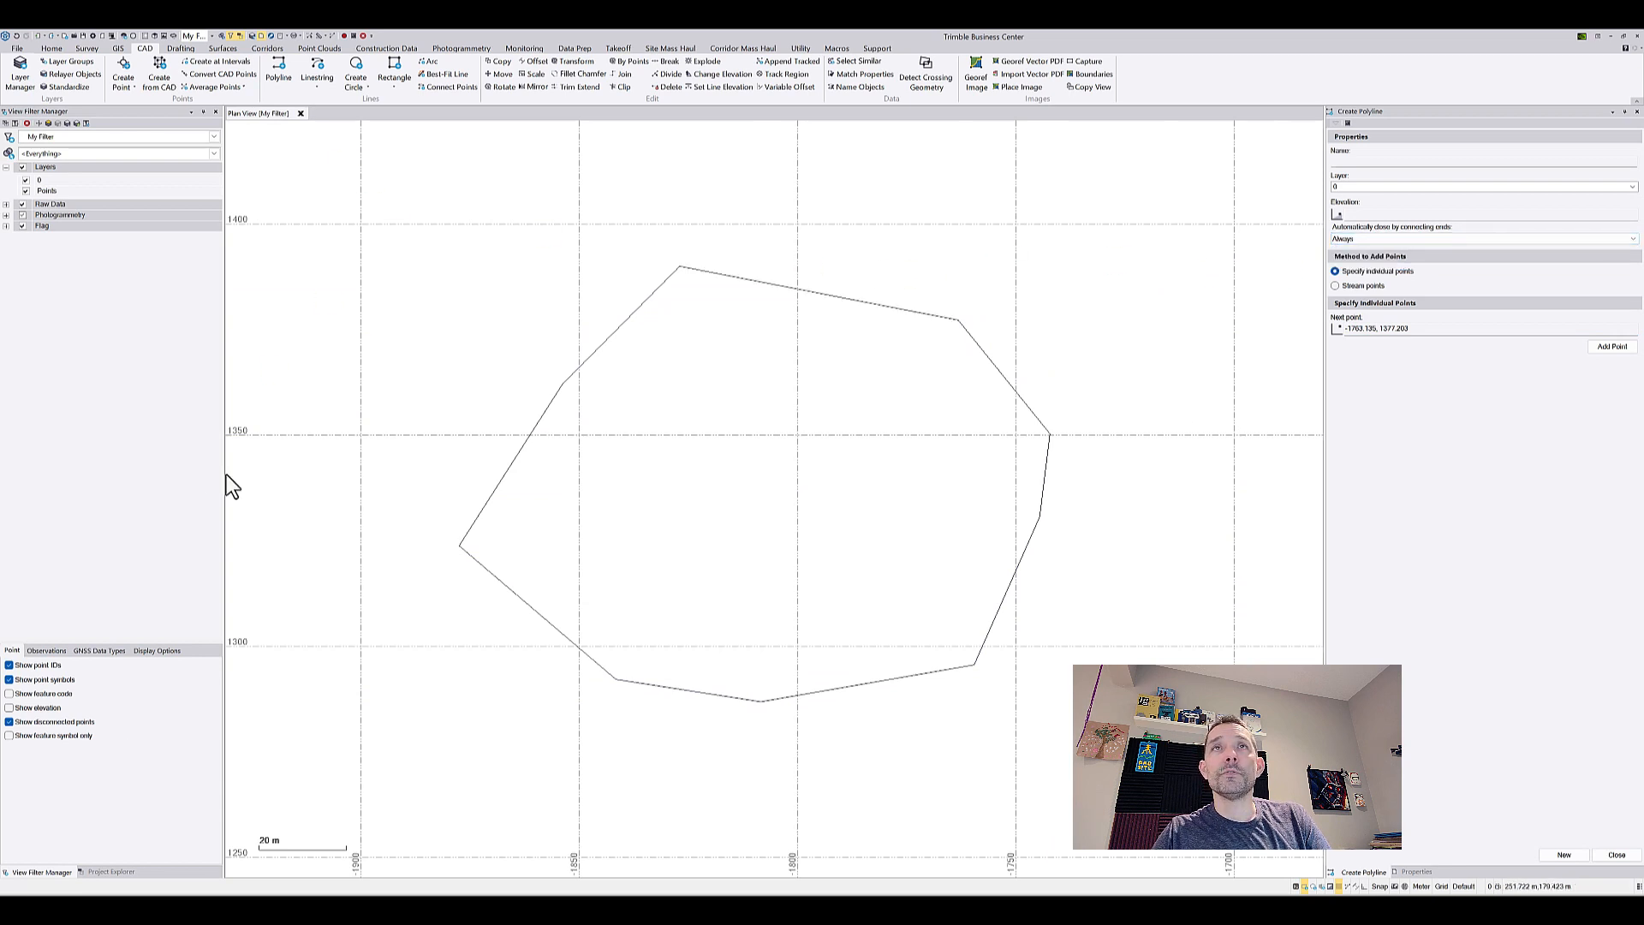
Step: Draw a two-point polyline about 35 m long crossing the boundary's upper edge, with automatic closing set to Never
left_click(278, 64)
left_click(858, 220)
left_click(796, 351)
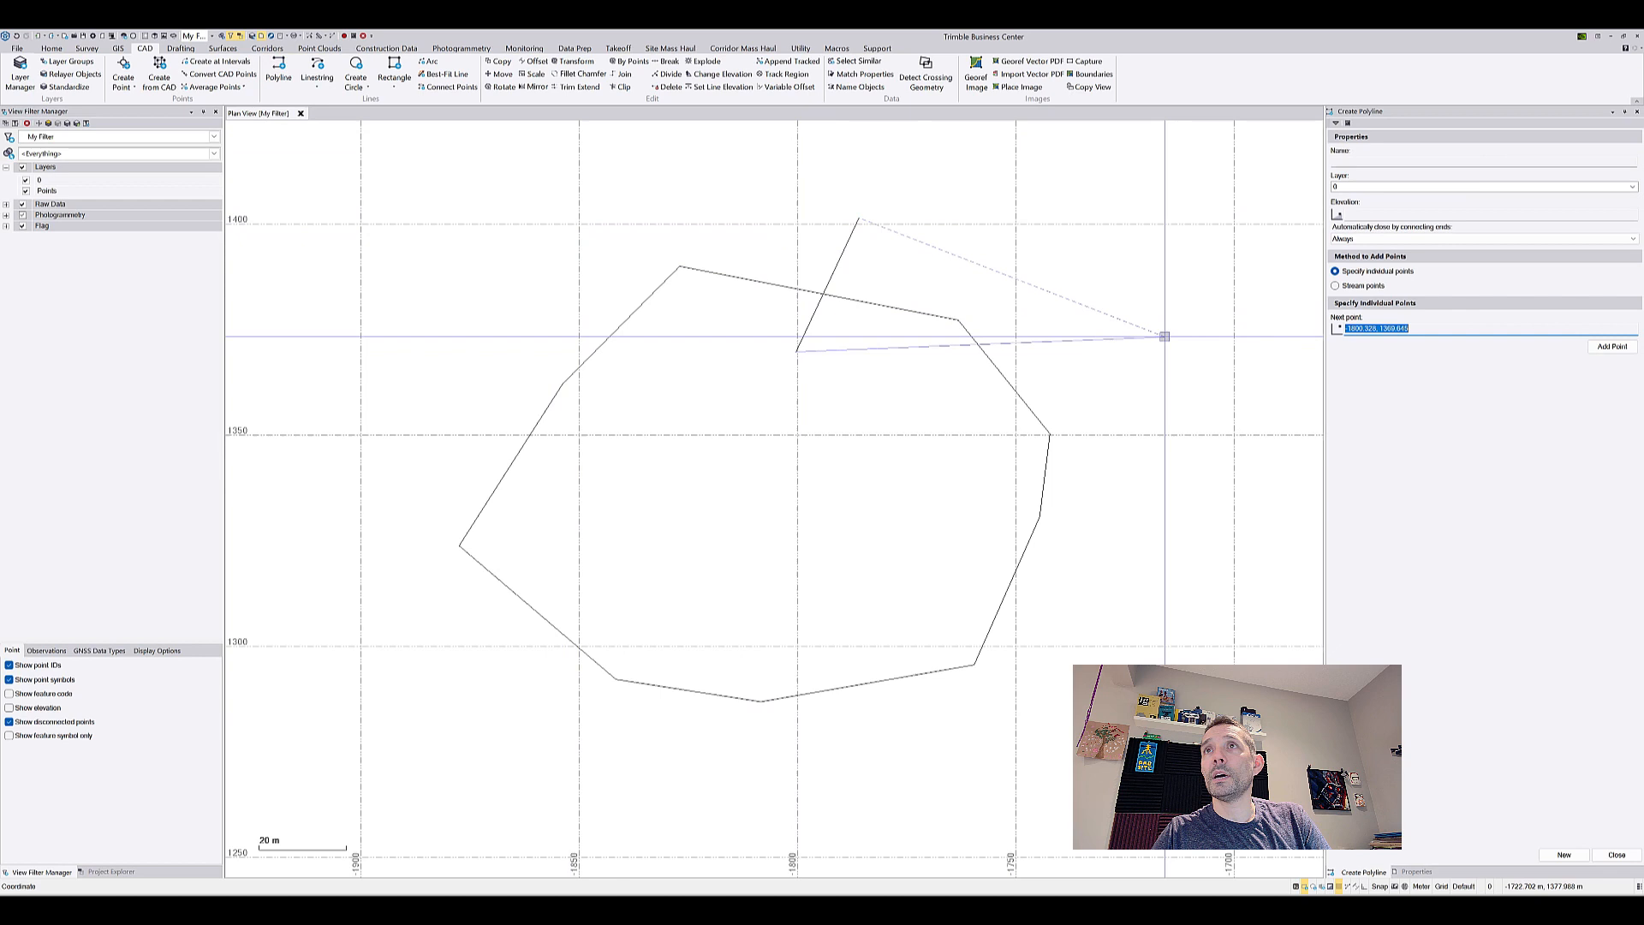
left_click(1416, 237)
left_click(1383, 248)
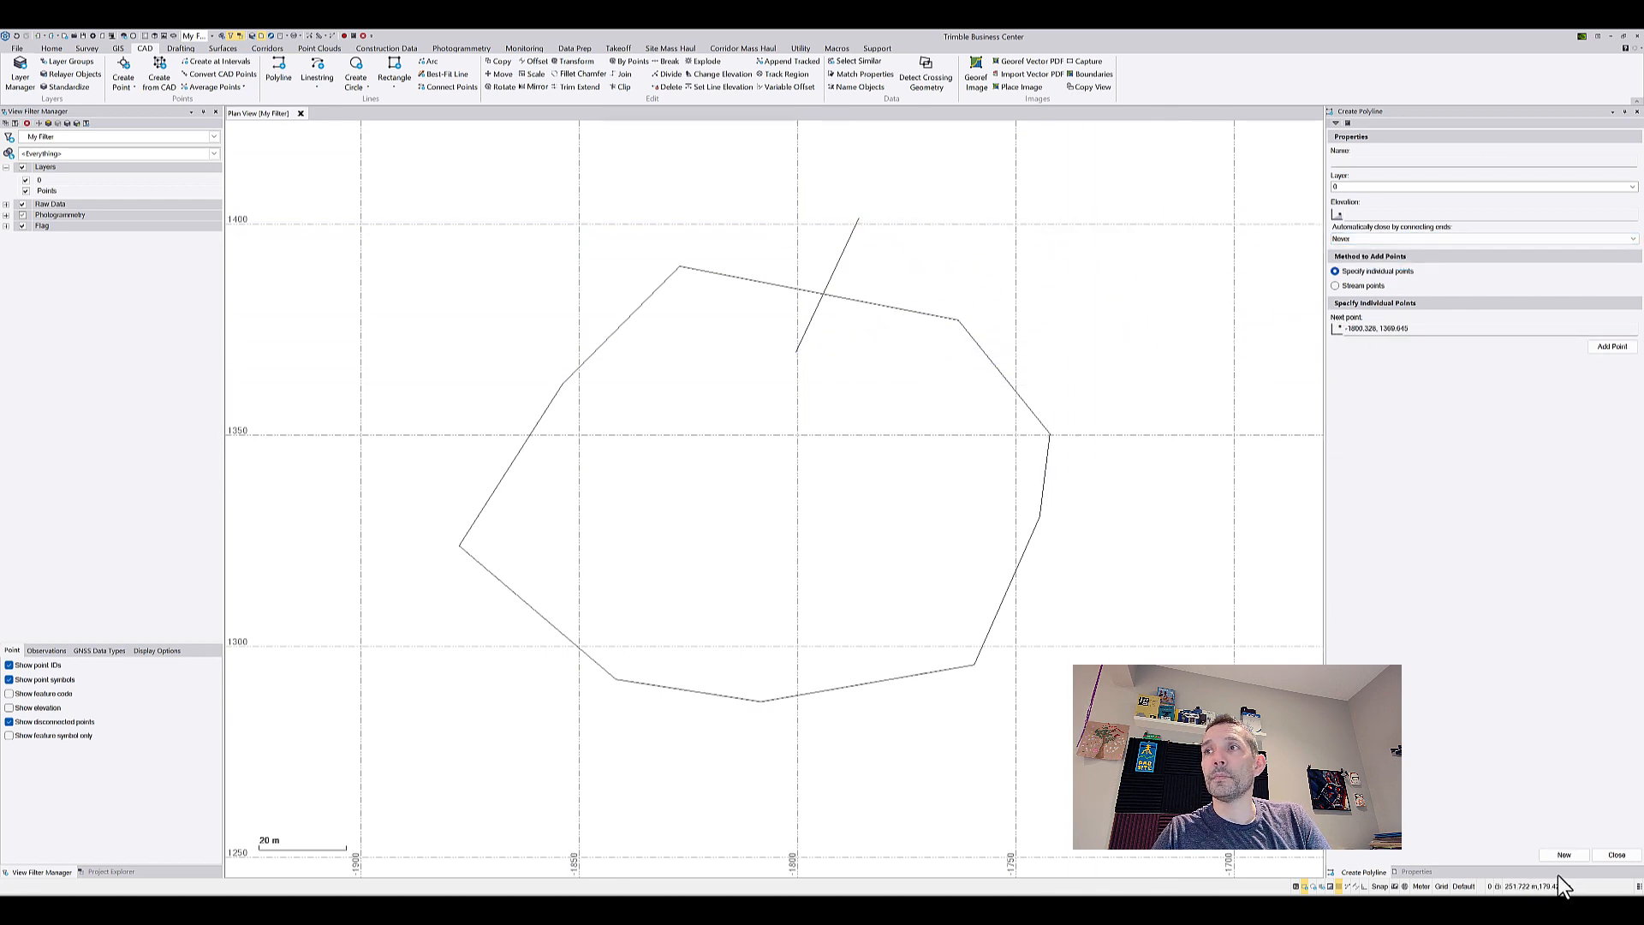
Step: Draw an open seven-vertex polyline that enters across the boundary's upper-right edge, loops around inside and exits across its lower edge
left_click(1064, 373)
left_click(890, 482)
left_click(683, 373)
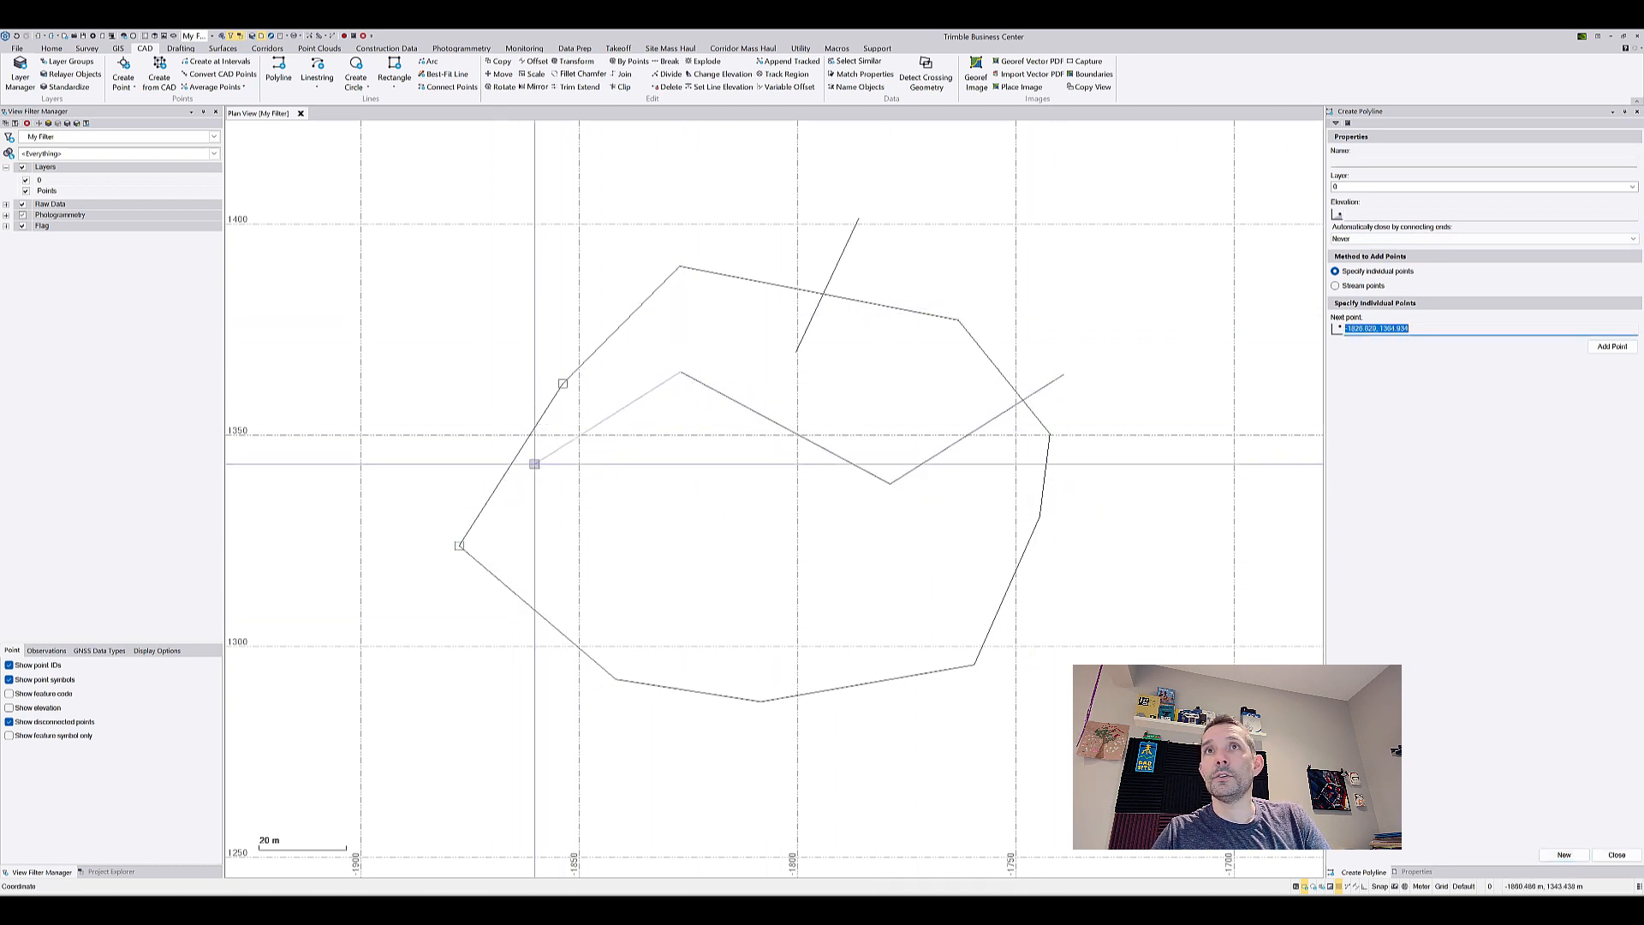
left_click(542, 532)
left_click(682, 599)
left_click(847, 660)
left_click(906, 748)
Step: Draw a separate straight two-point polyline about 42 m long entirely inside the boundary, right of centre
left_click(1563, 854)
left_click(781, 536)
left_click(955, 588)
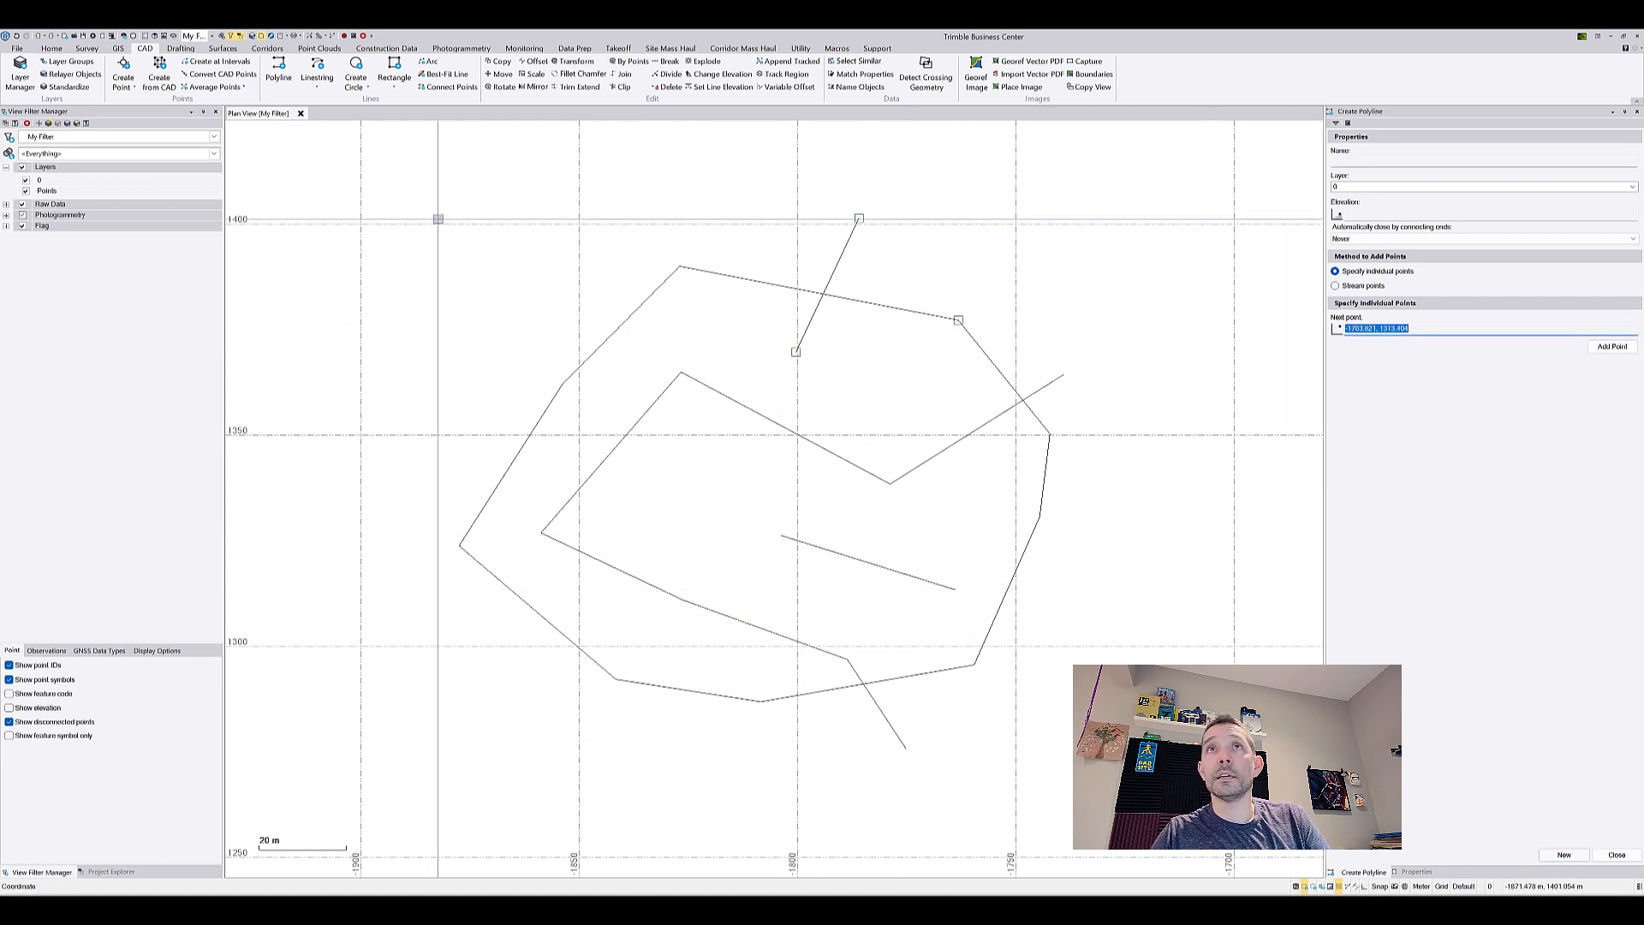
Step: Draw three circles: a large one over the boundary's upper-left edge, a small one inside, and a 21 m radius one over its right edge
left_click(319, 48)
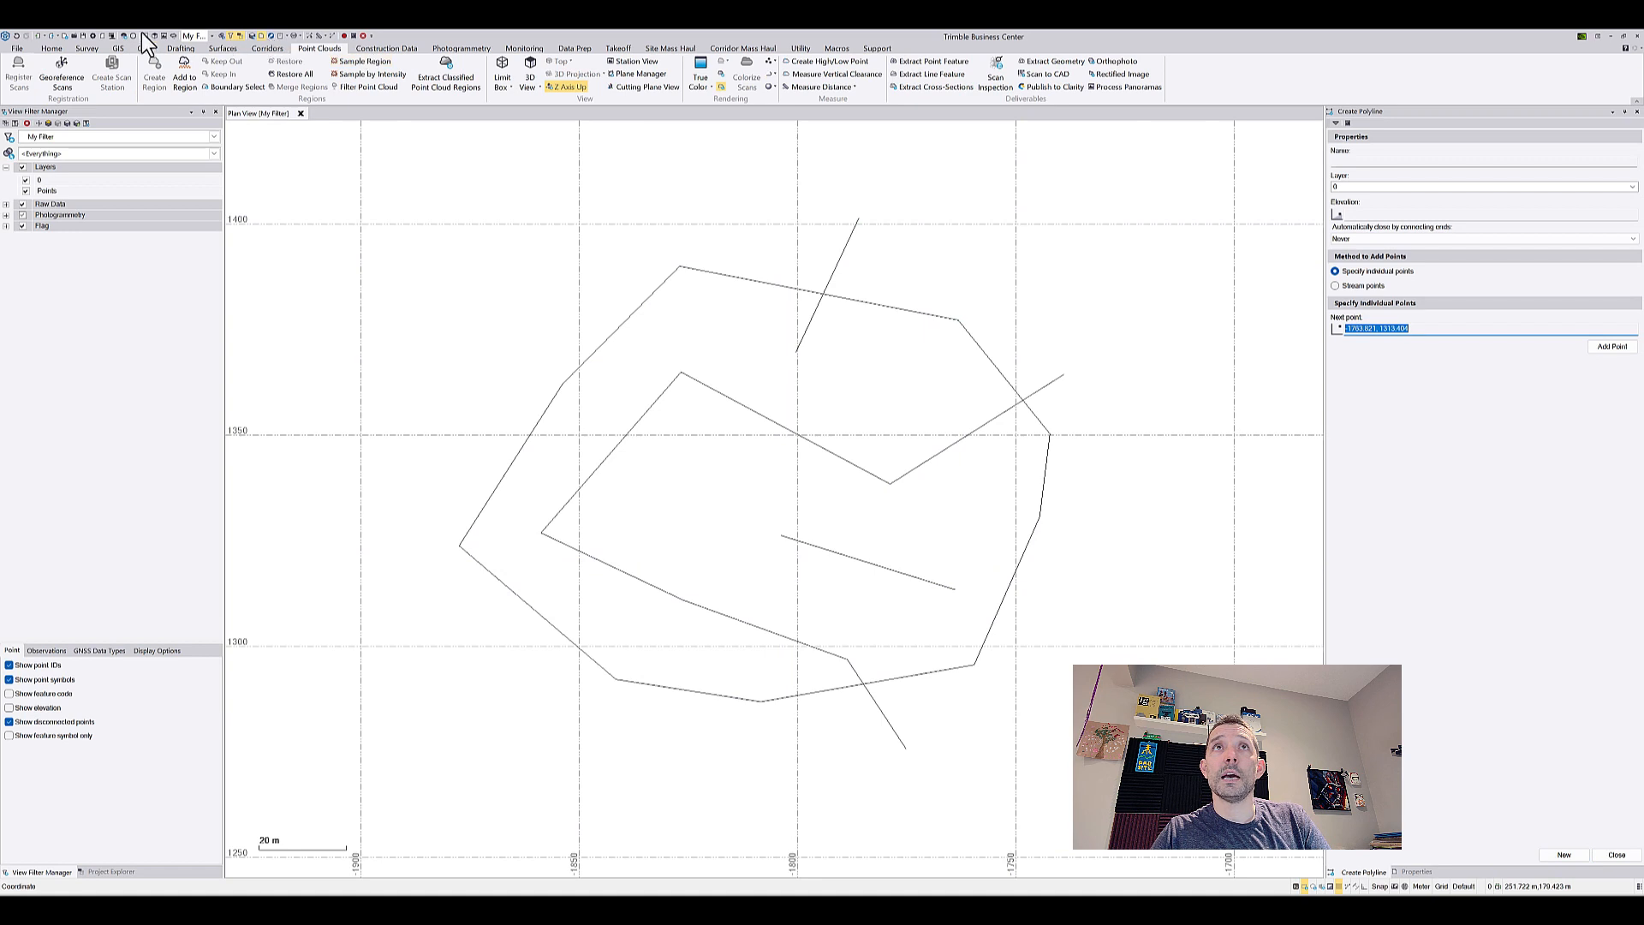
left_click(145, 48)
left_click(356, 70)
left_click(630, 215)
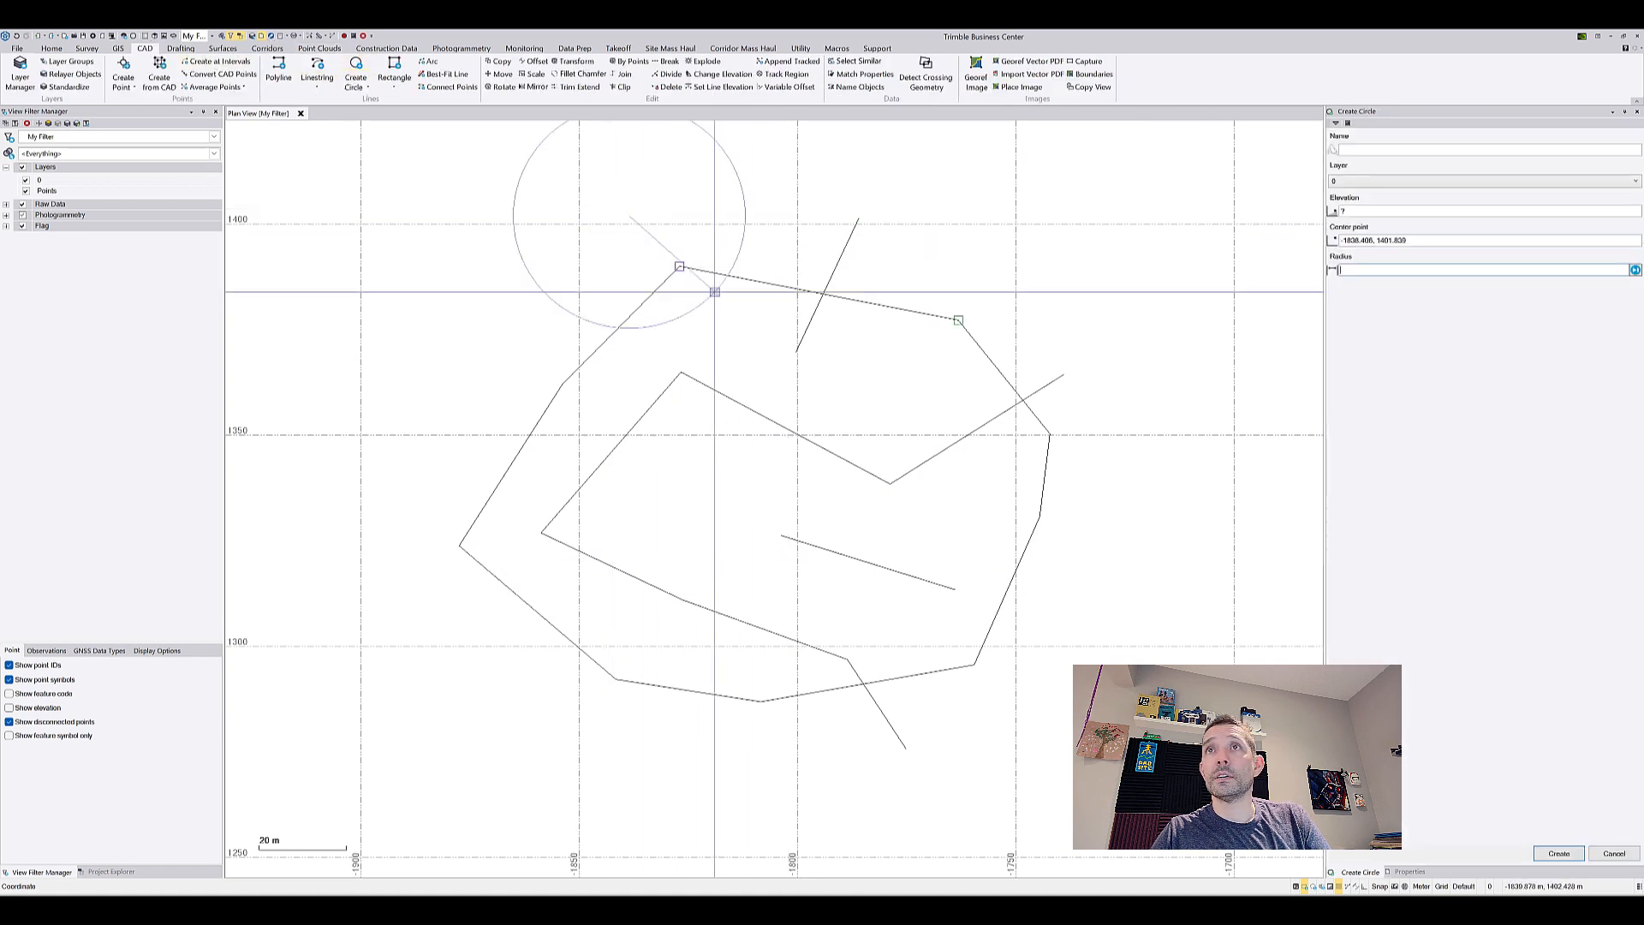
left_click(723, 302)
left_click(691, 507)
left_click(722, 470)
left_click(1015, 500)
left_click(1094, 455)
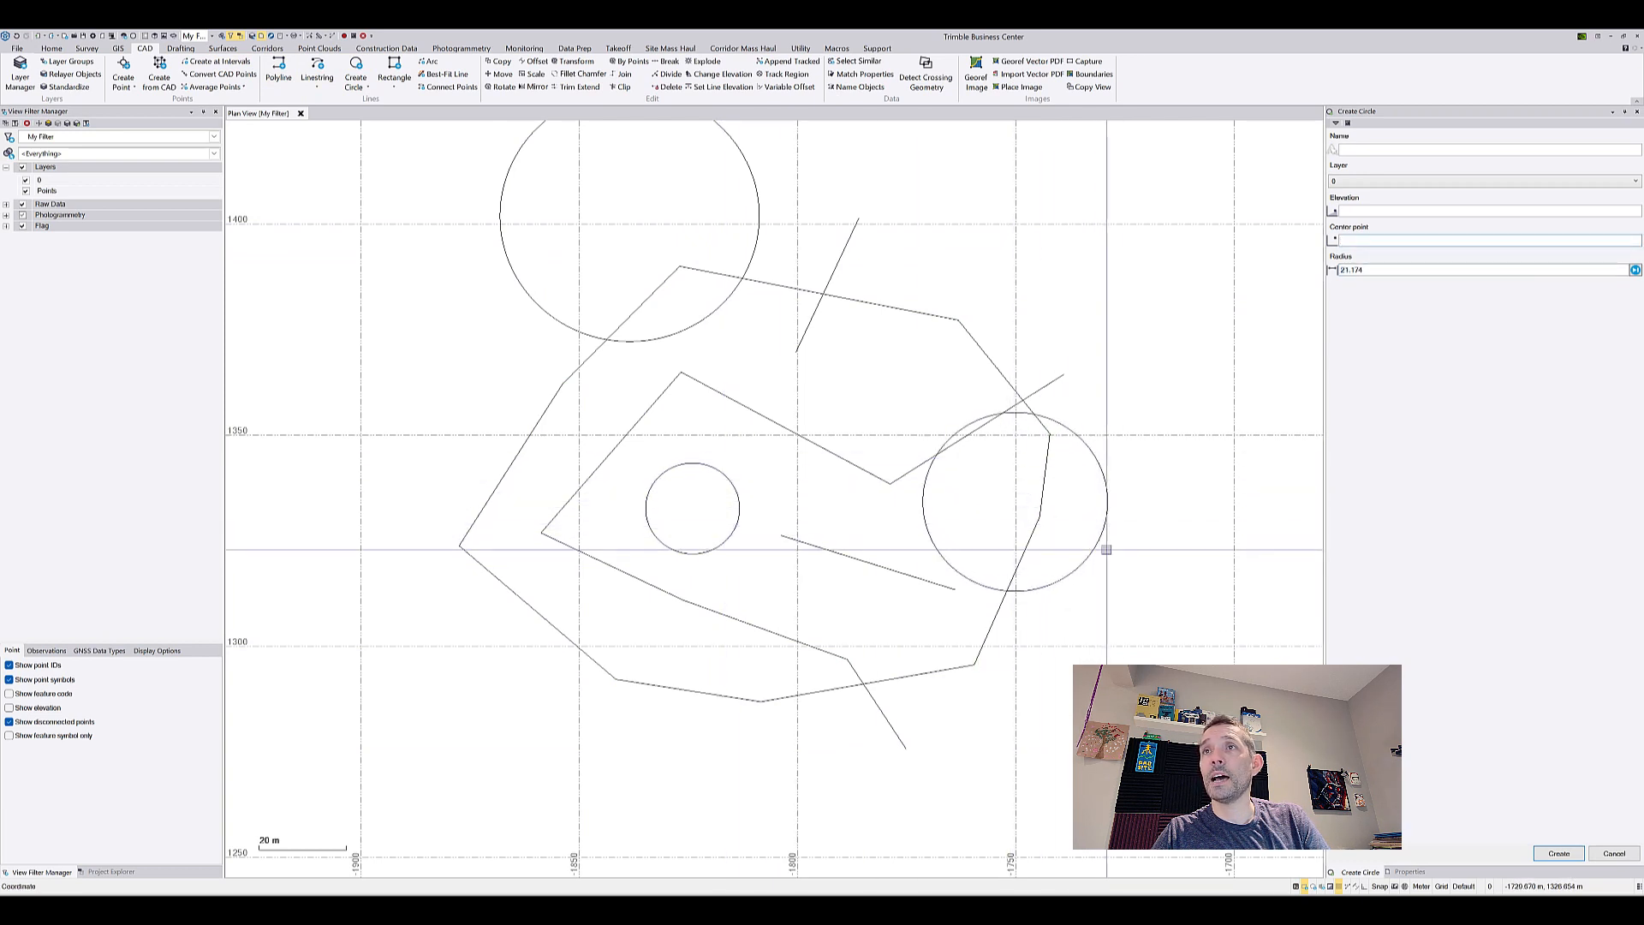
left_click(1615, 856)
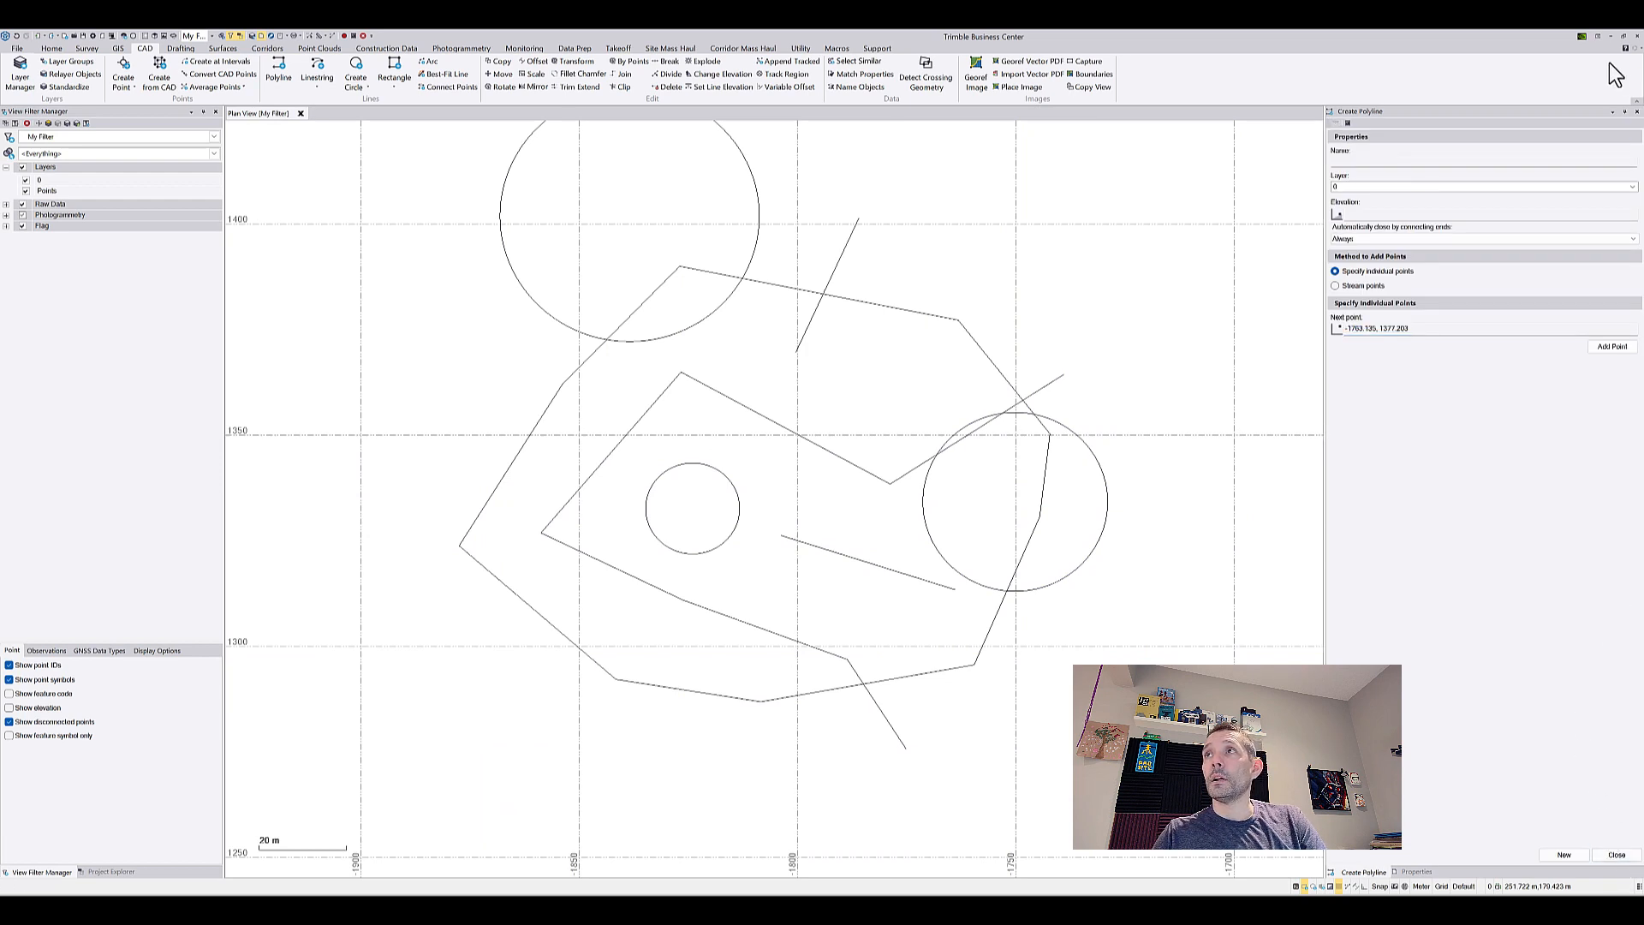
left_click(1636, 112)
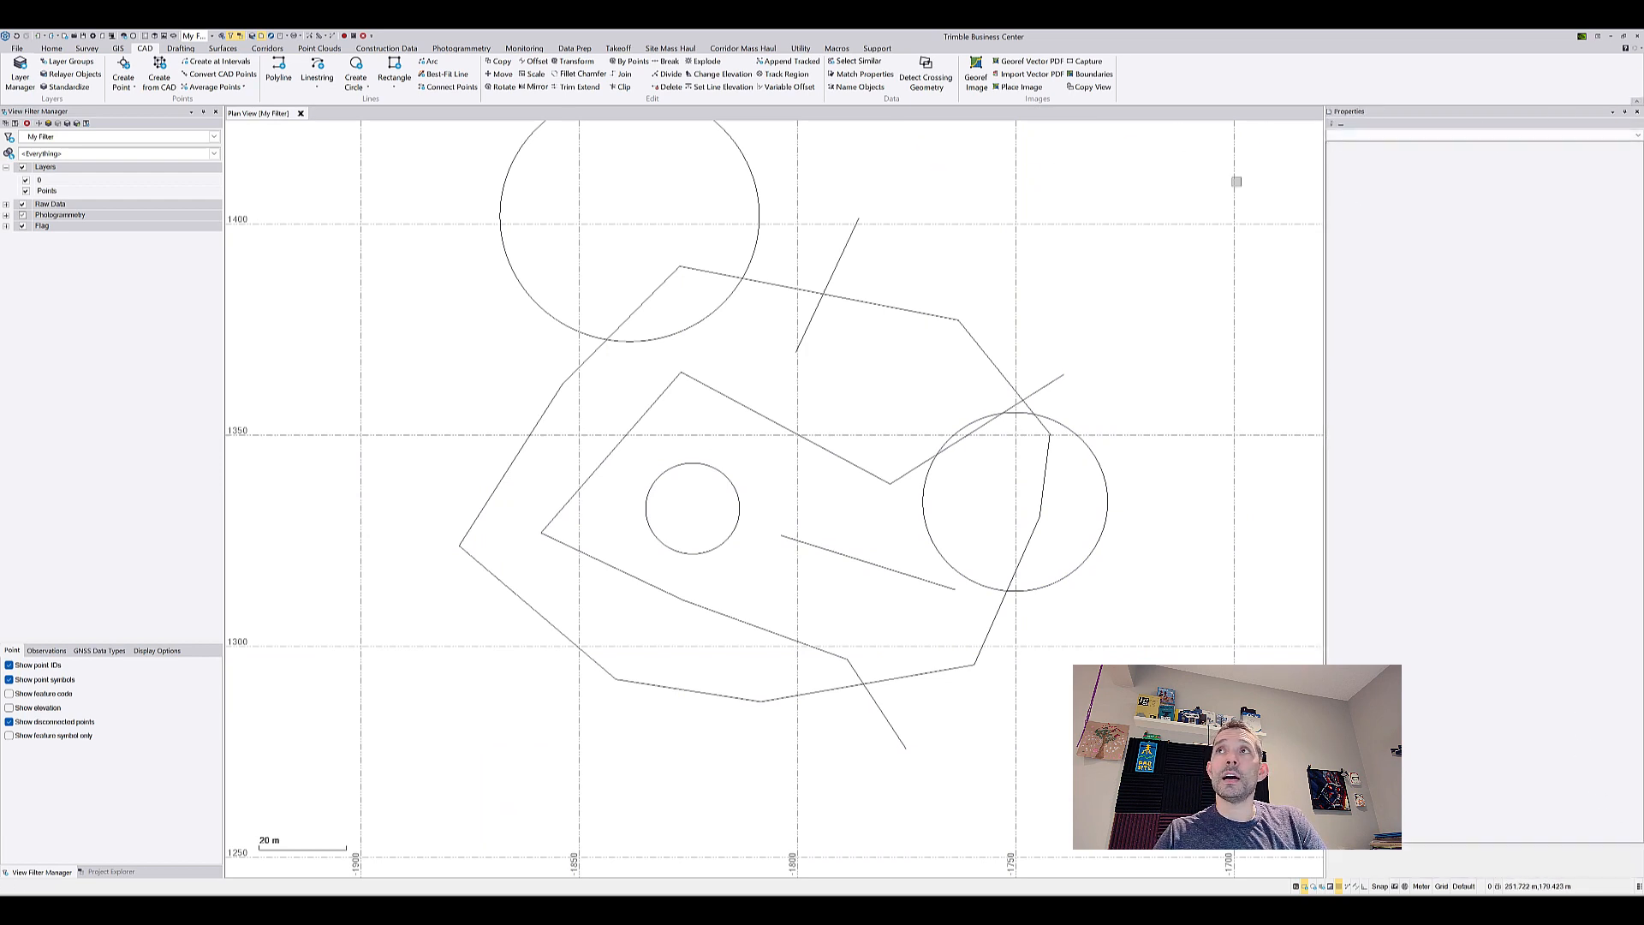
Step: Try clipping the three polylines and three circles with Remove lines inside bounding lines, using the closed polygon as boundary, and undo it
left_click(620, 86)
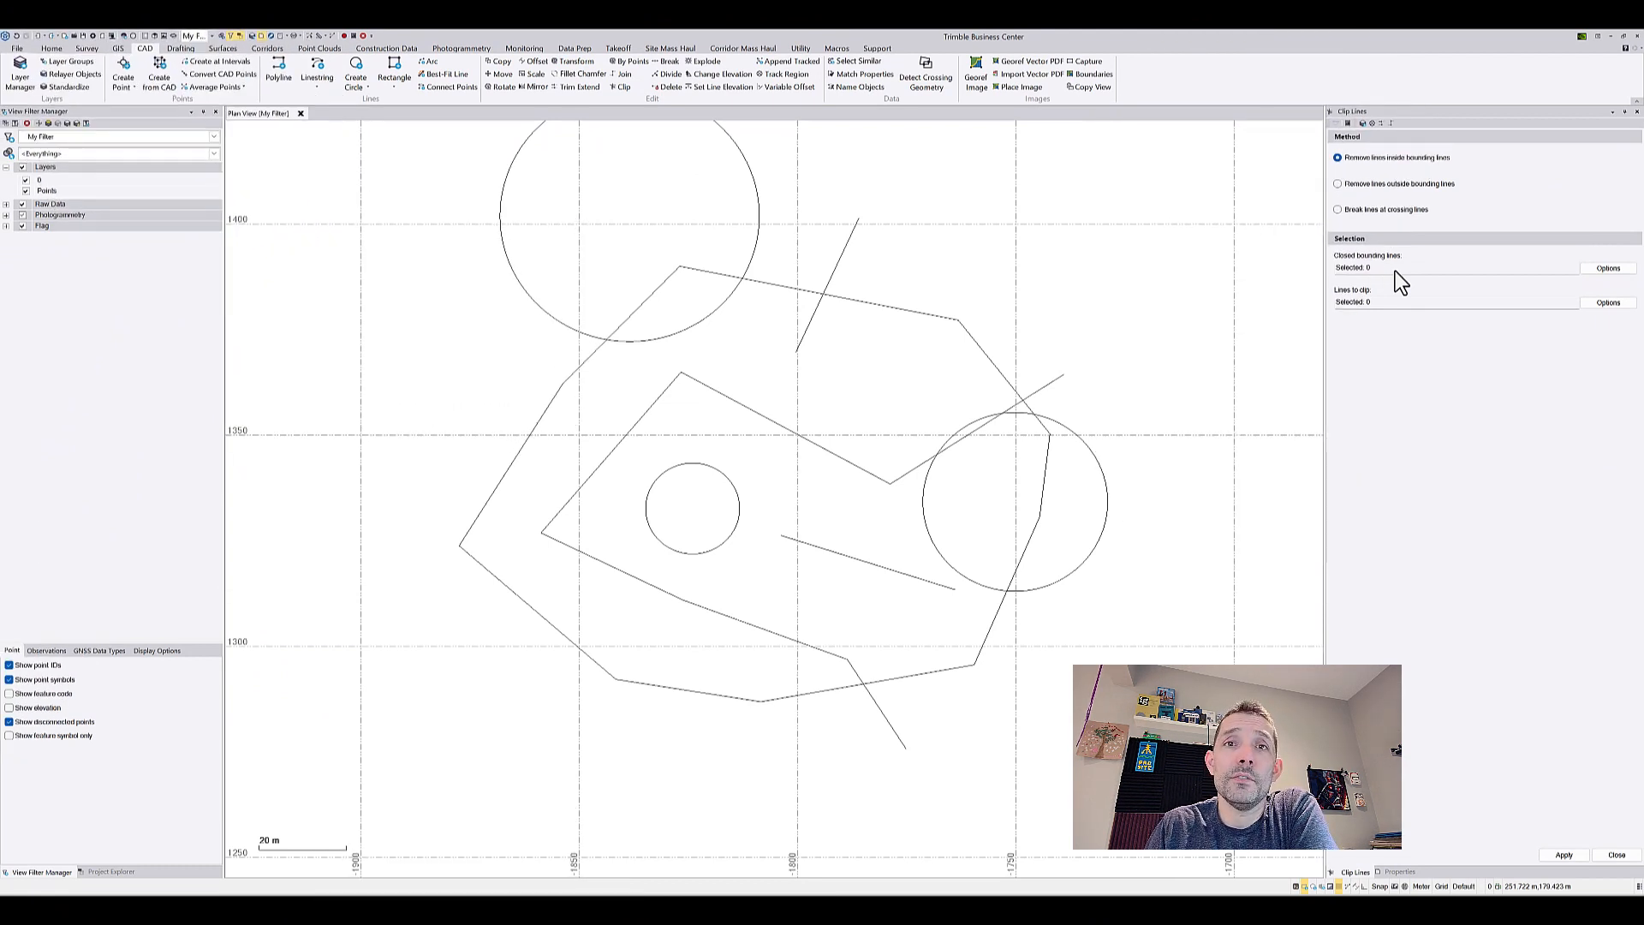
left_click(1394, 267)
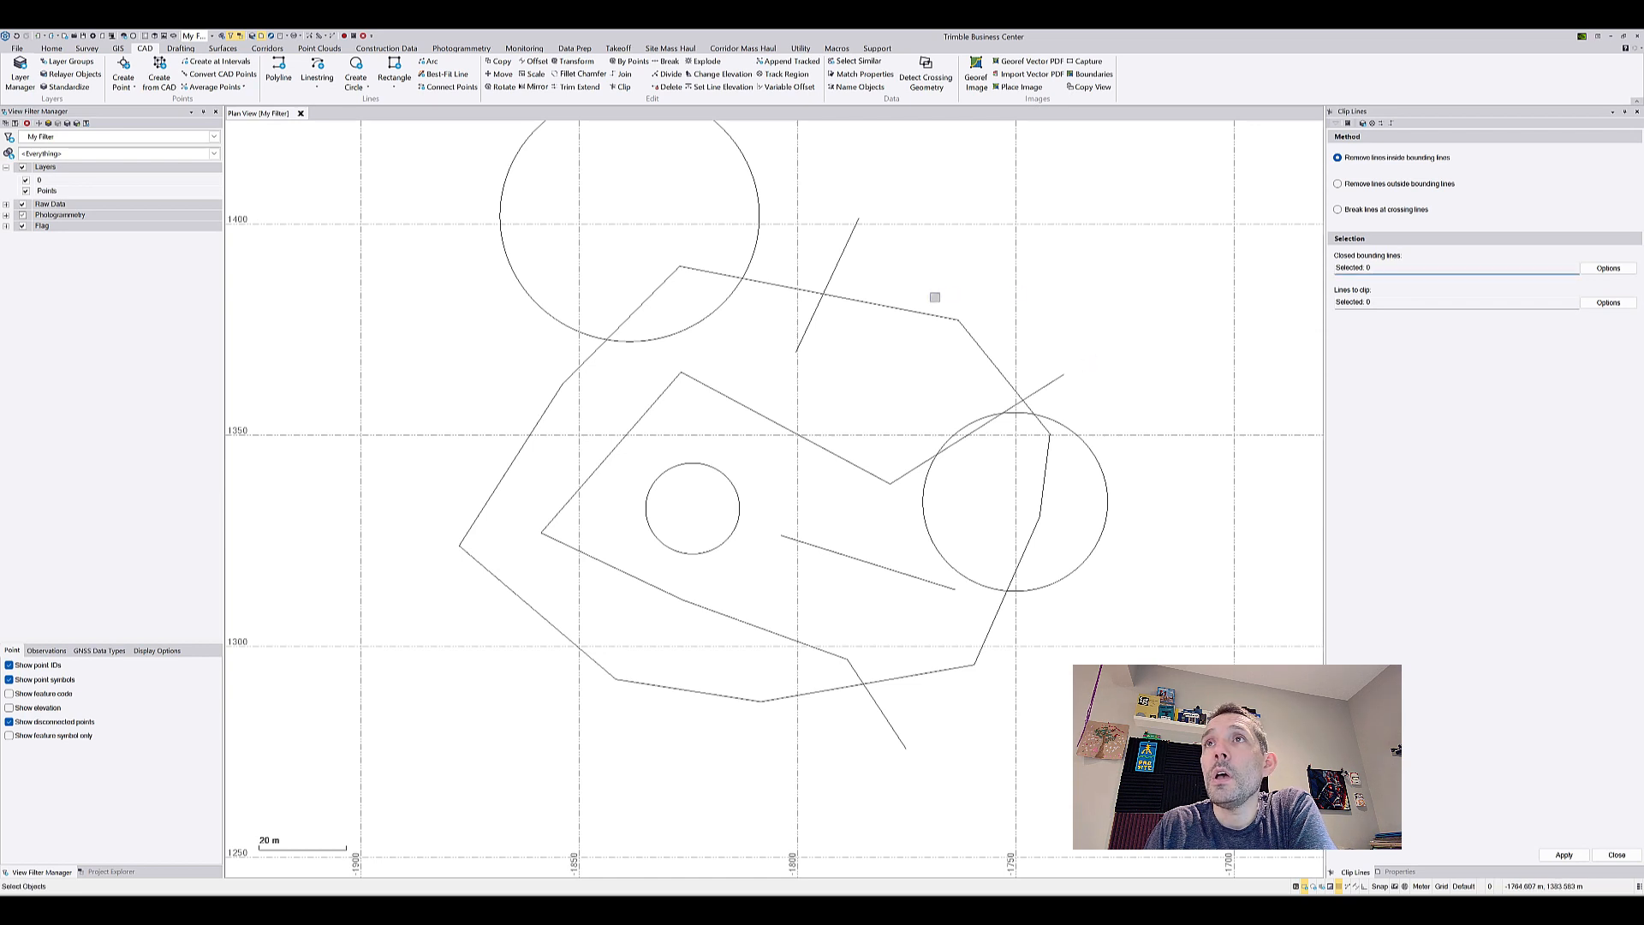
left_click(918, 310)
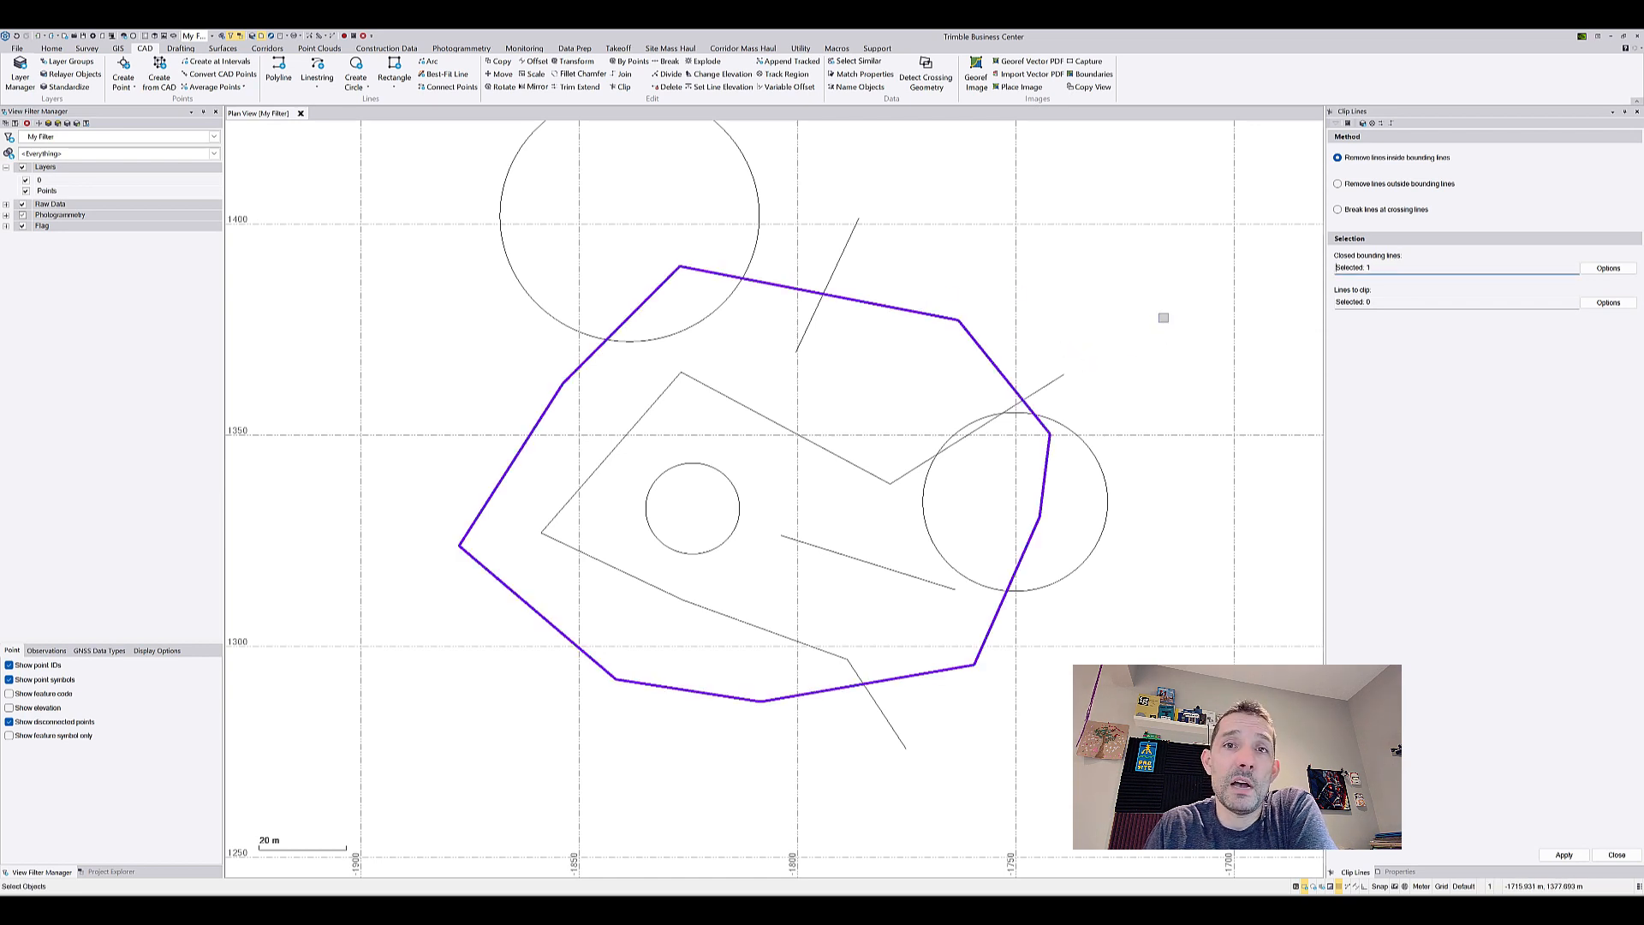
left_click(1374, 301)
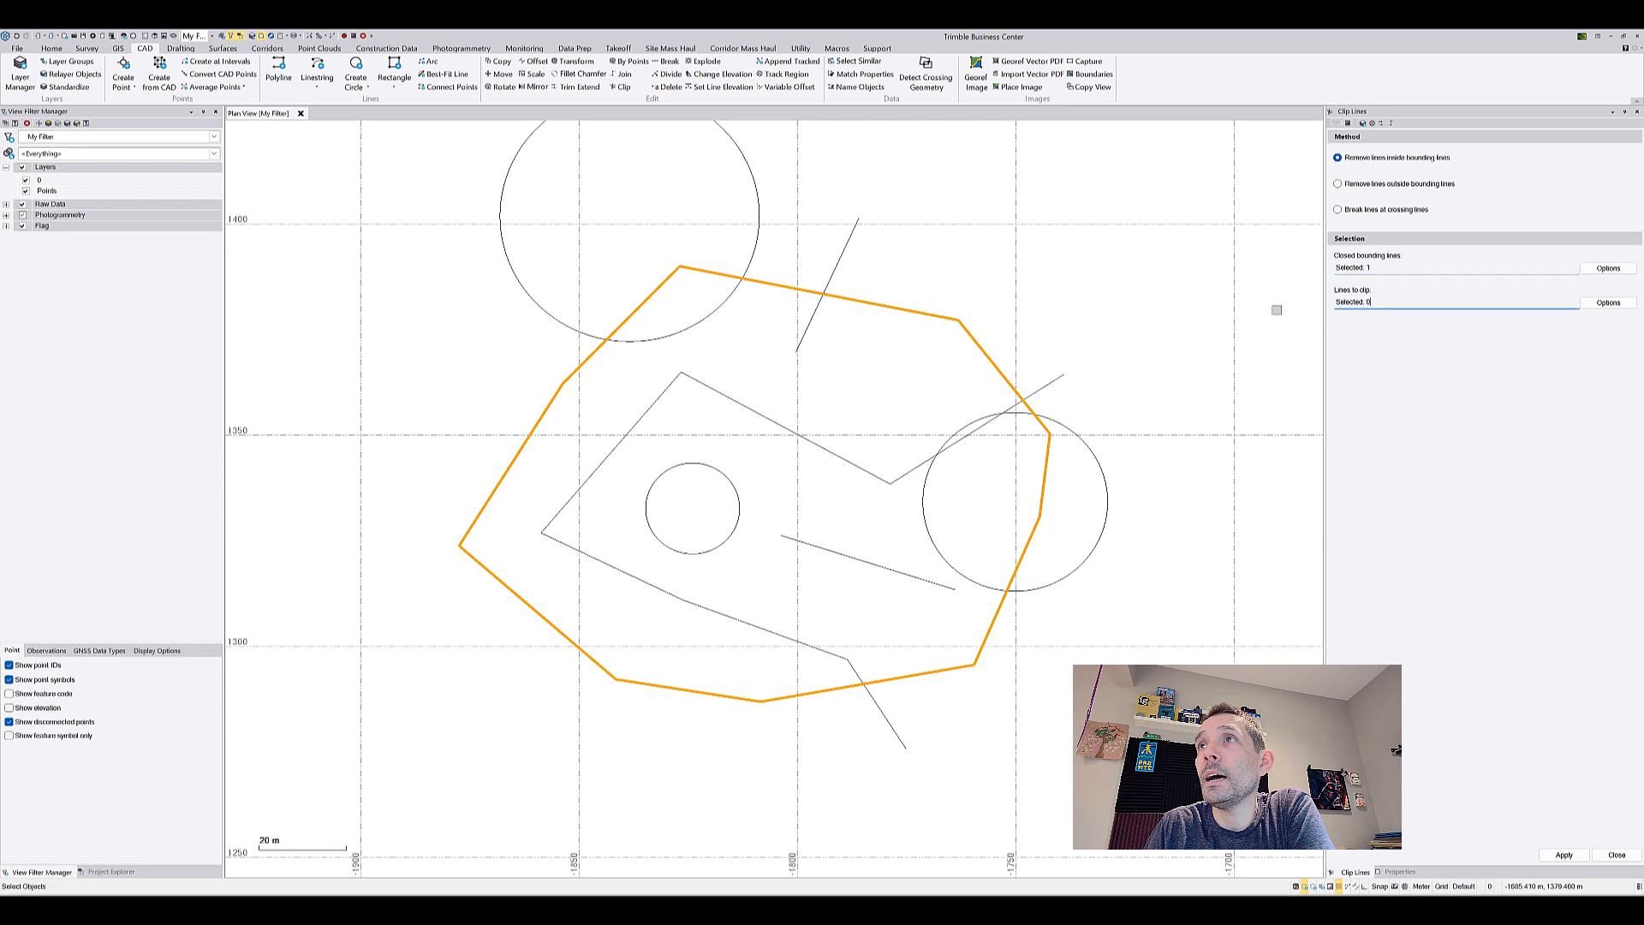
left_click_drag(905, 239, 655, 202)
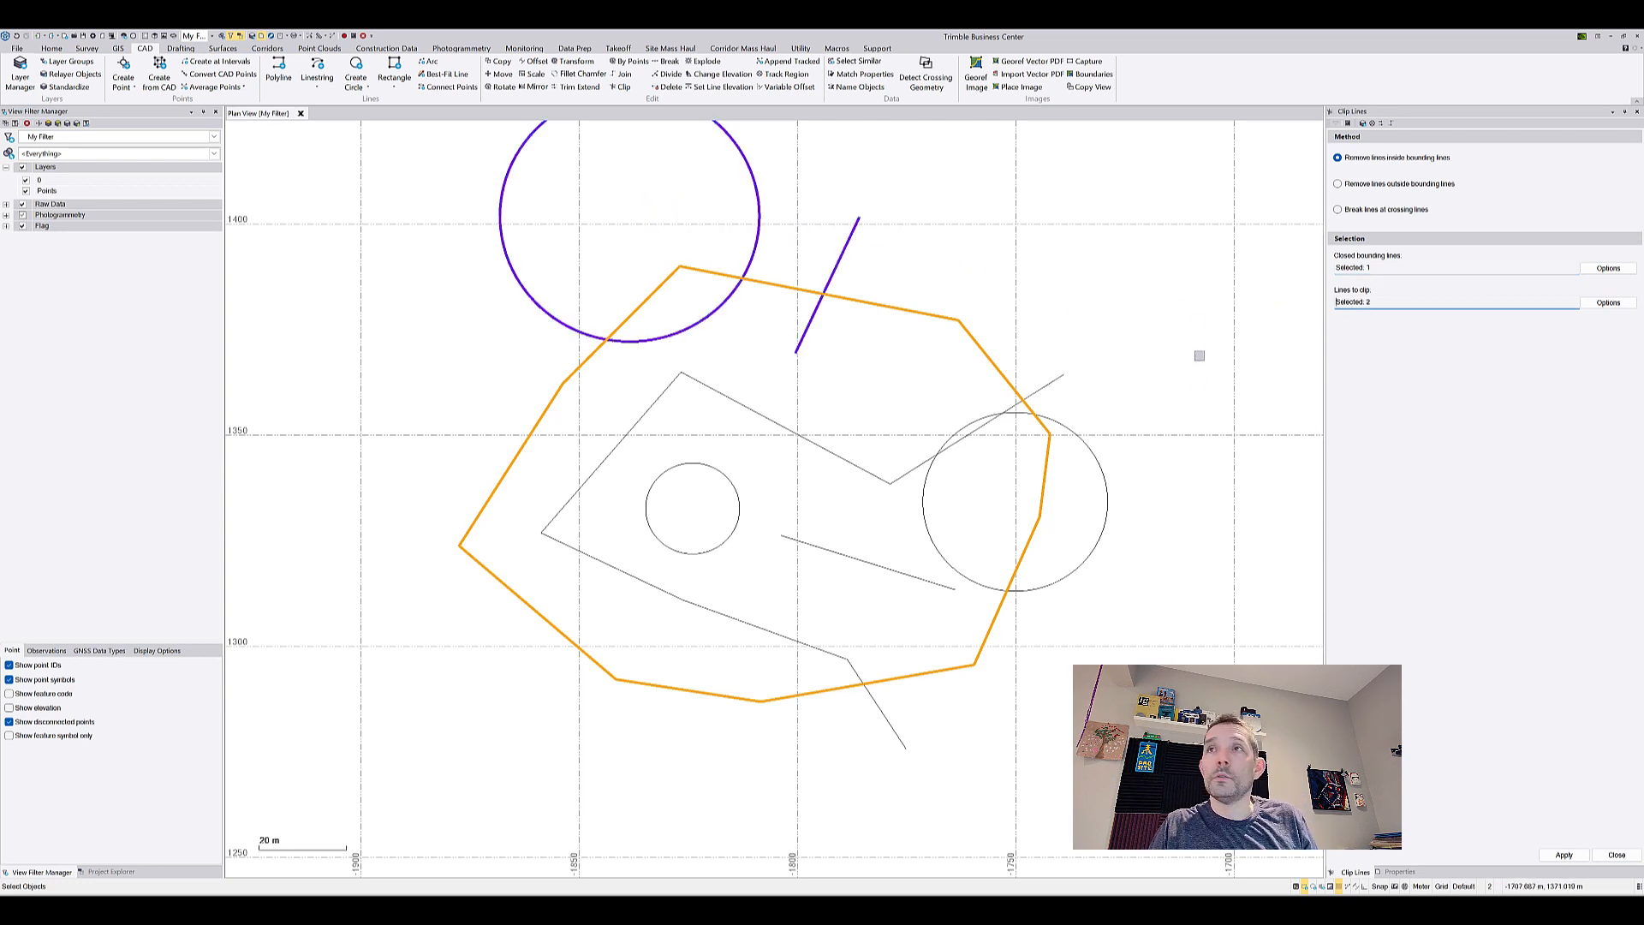
left_click_drag(959, 481, 726, 478)
left_click_drag(847, 541, 805, 601)
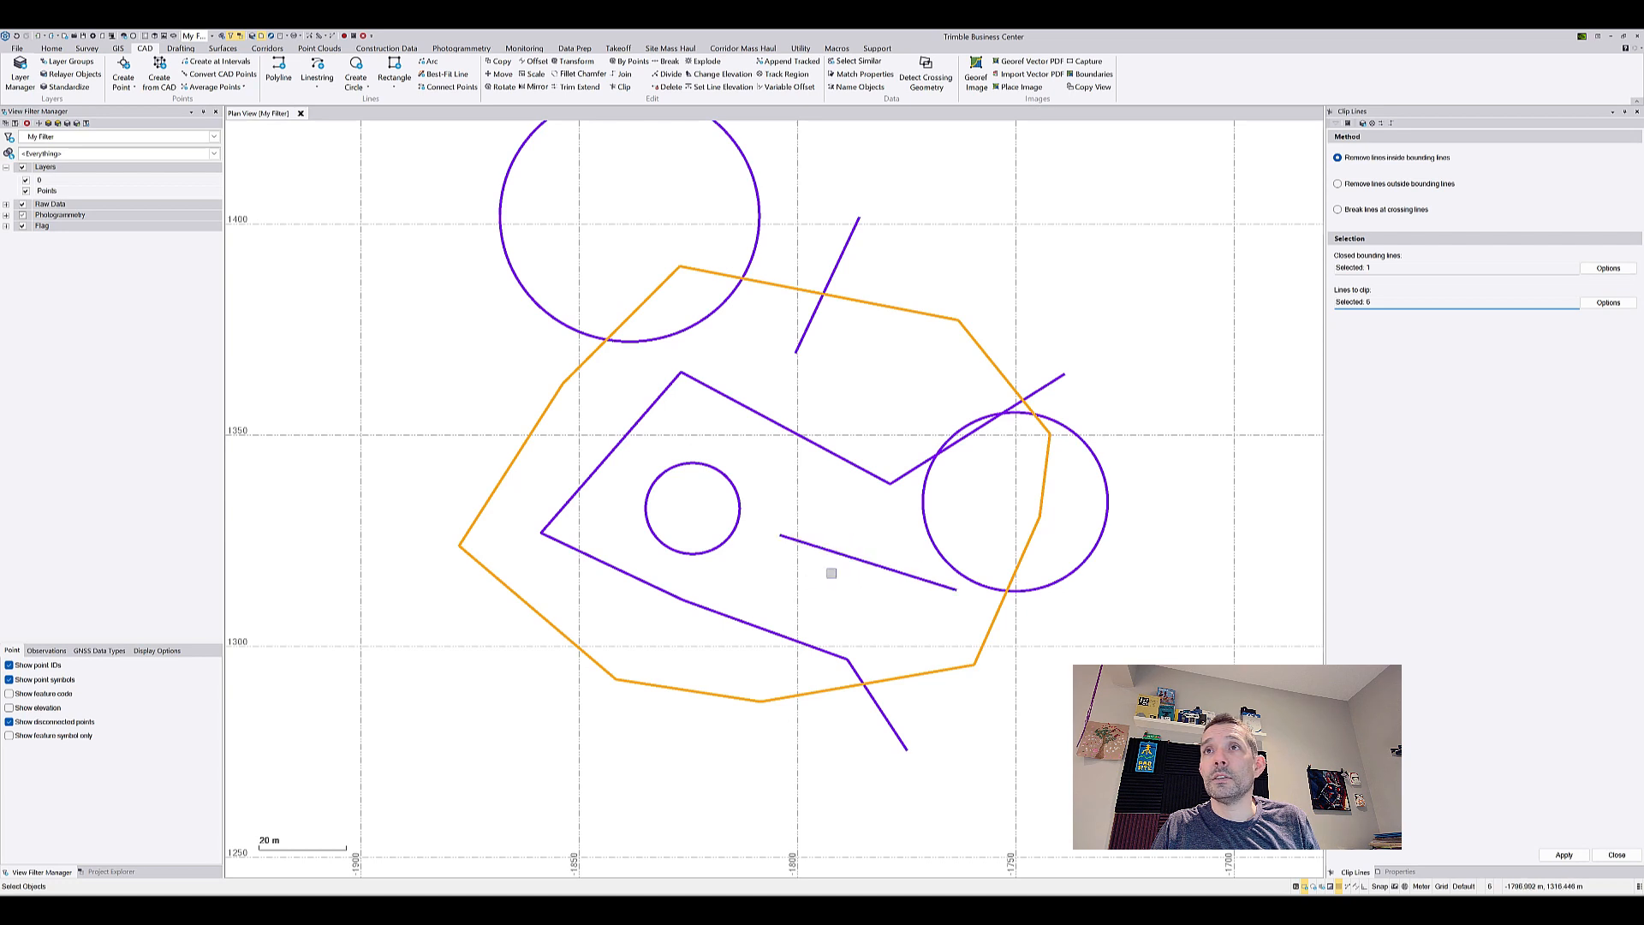
left_click(1564, 859)
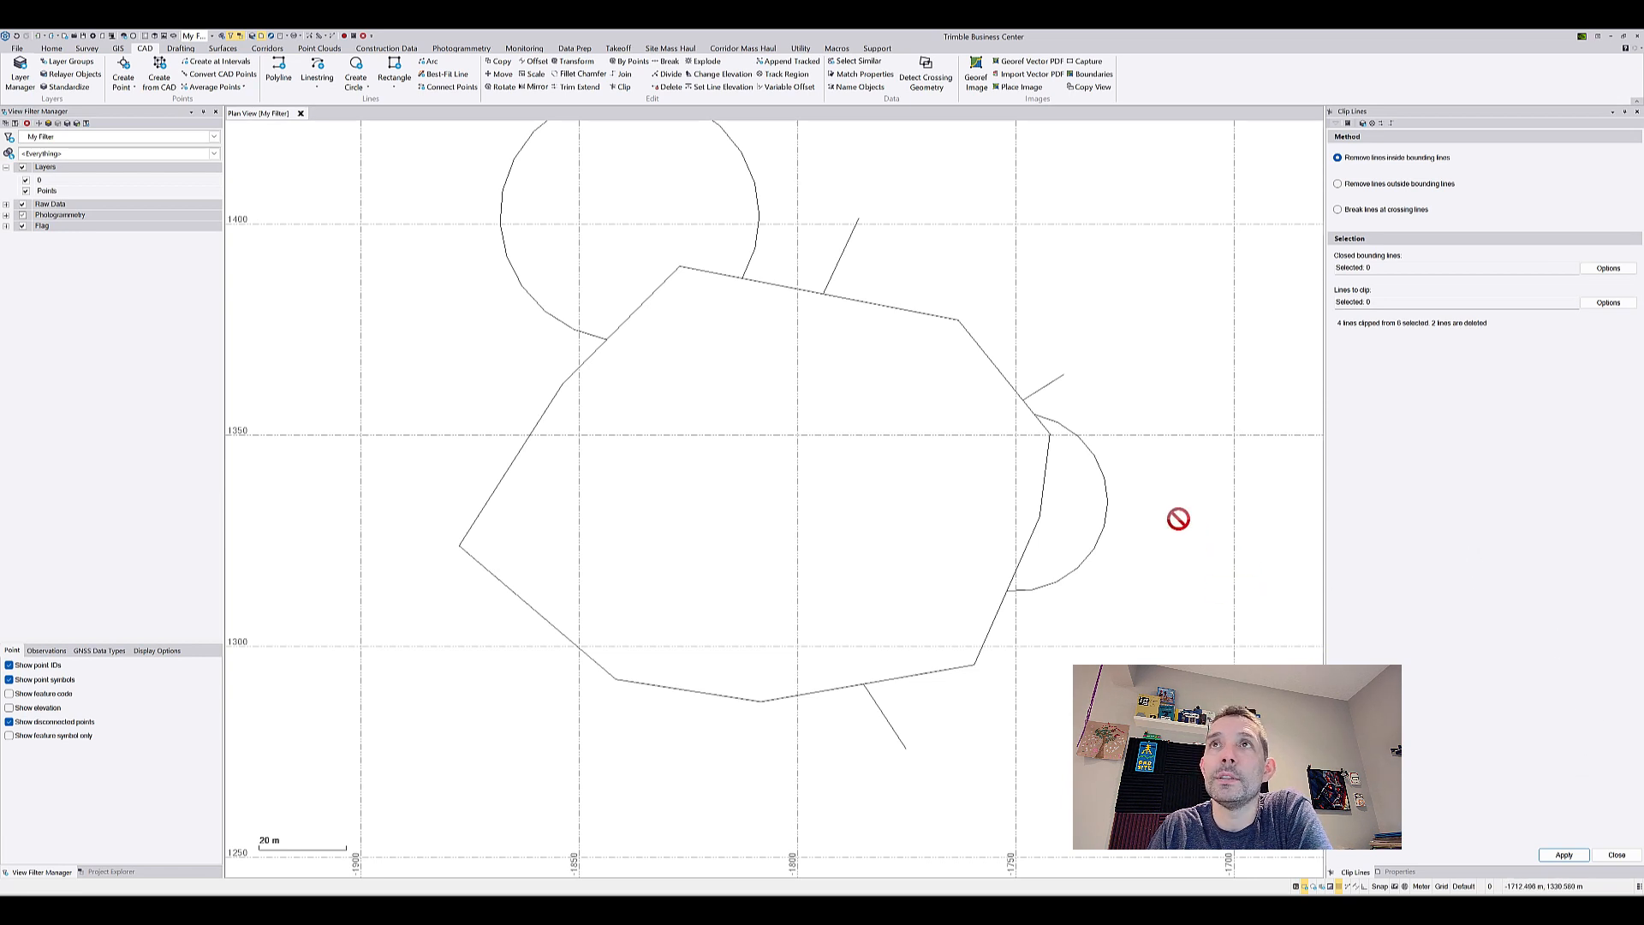
left_click(19, 31)
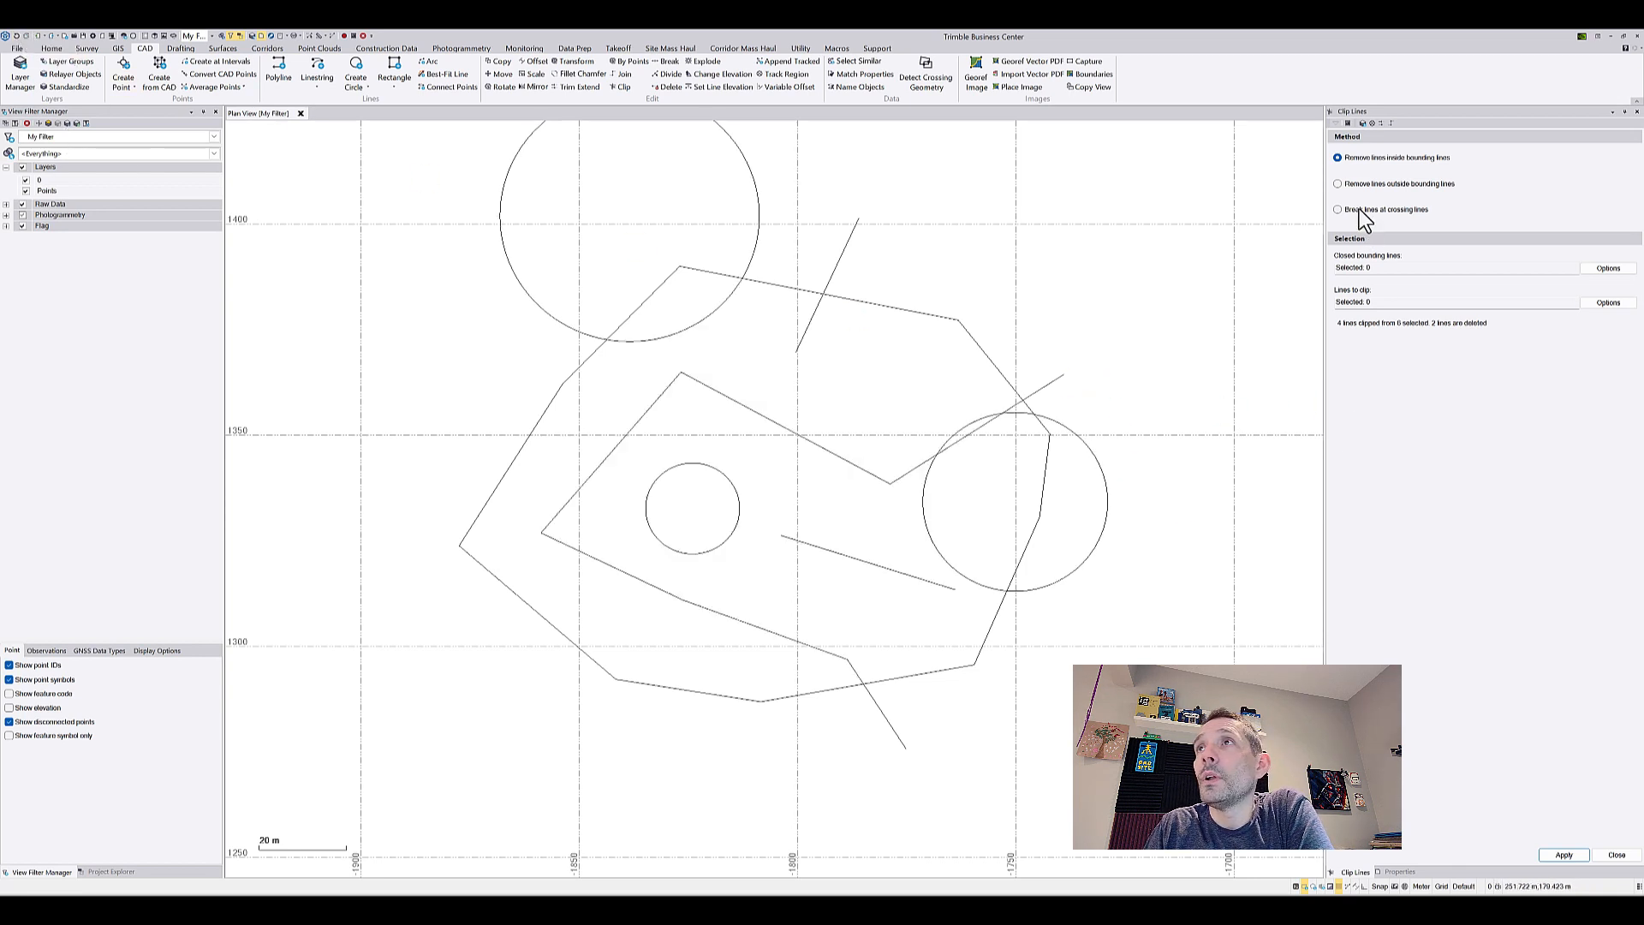
Step: Clip the three open polylines and three circles with Remove lines outside bounding lines, using the closed polygon as the boundary
left_click(1351, 182)
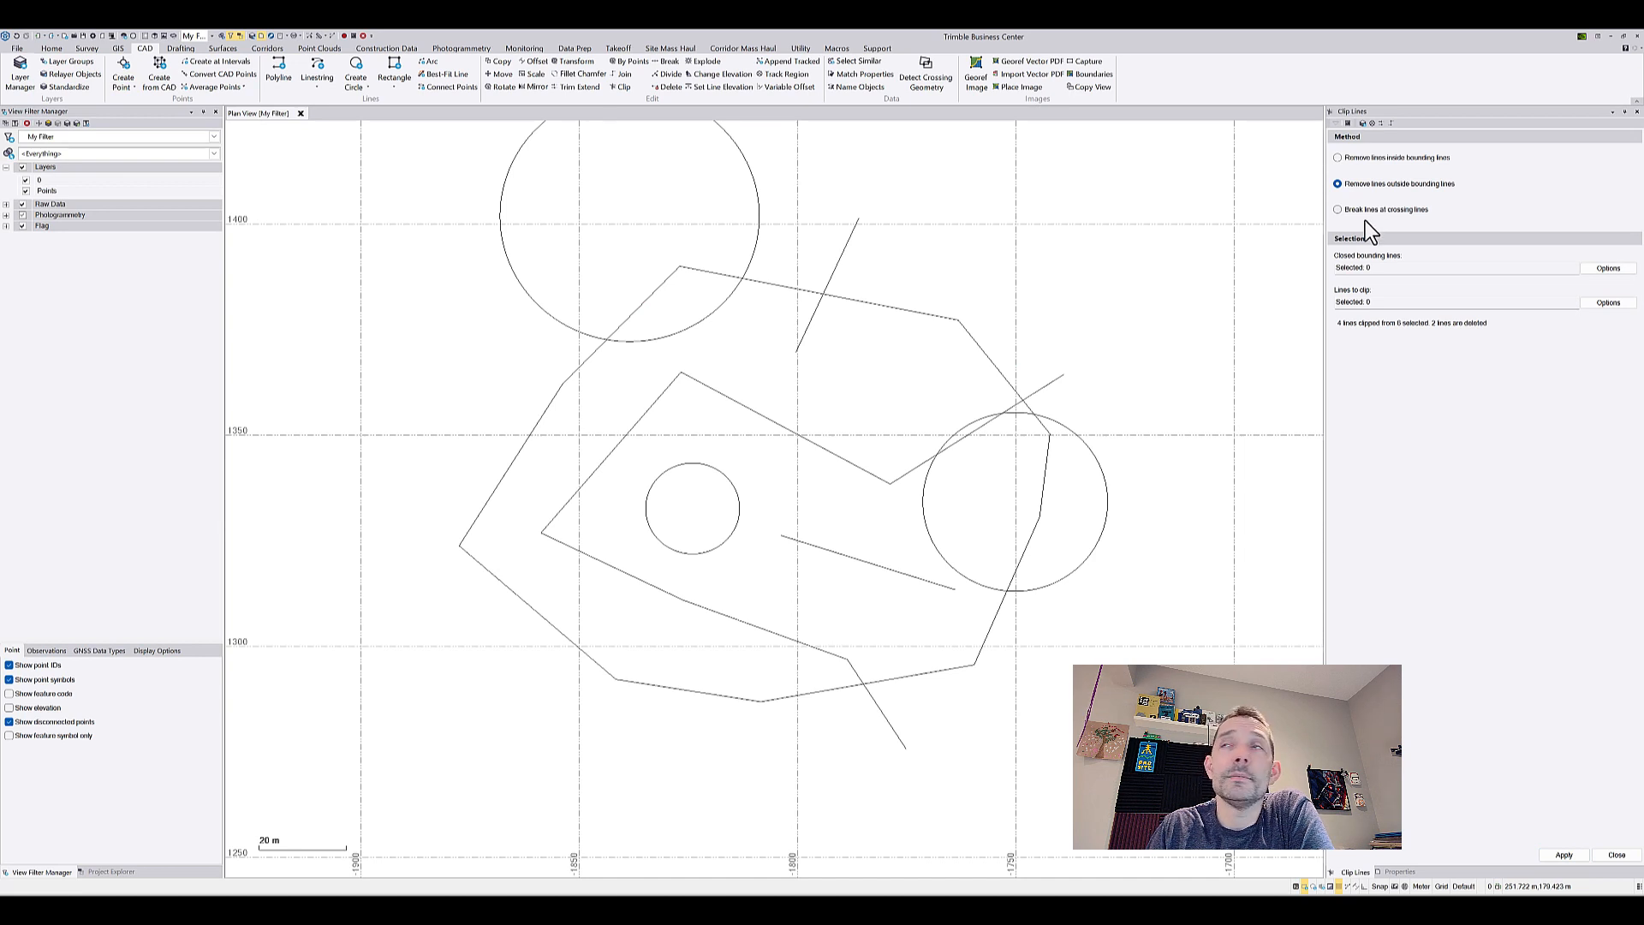
left_click(1380, 268)
left_click(942, 316)
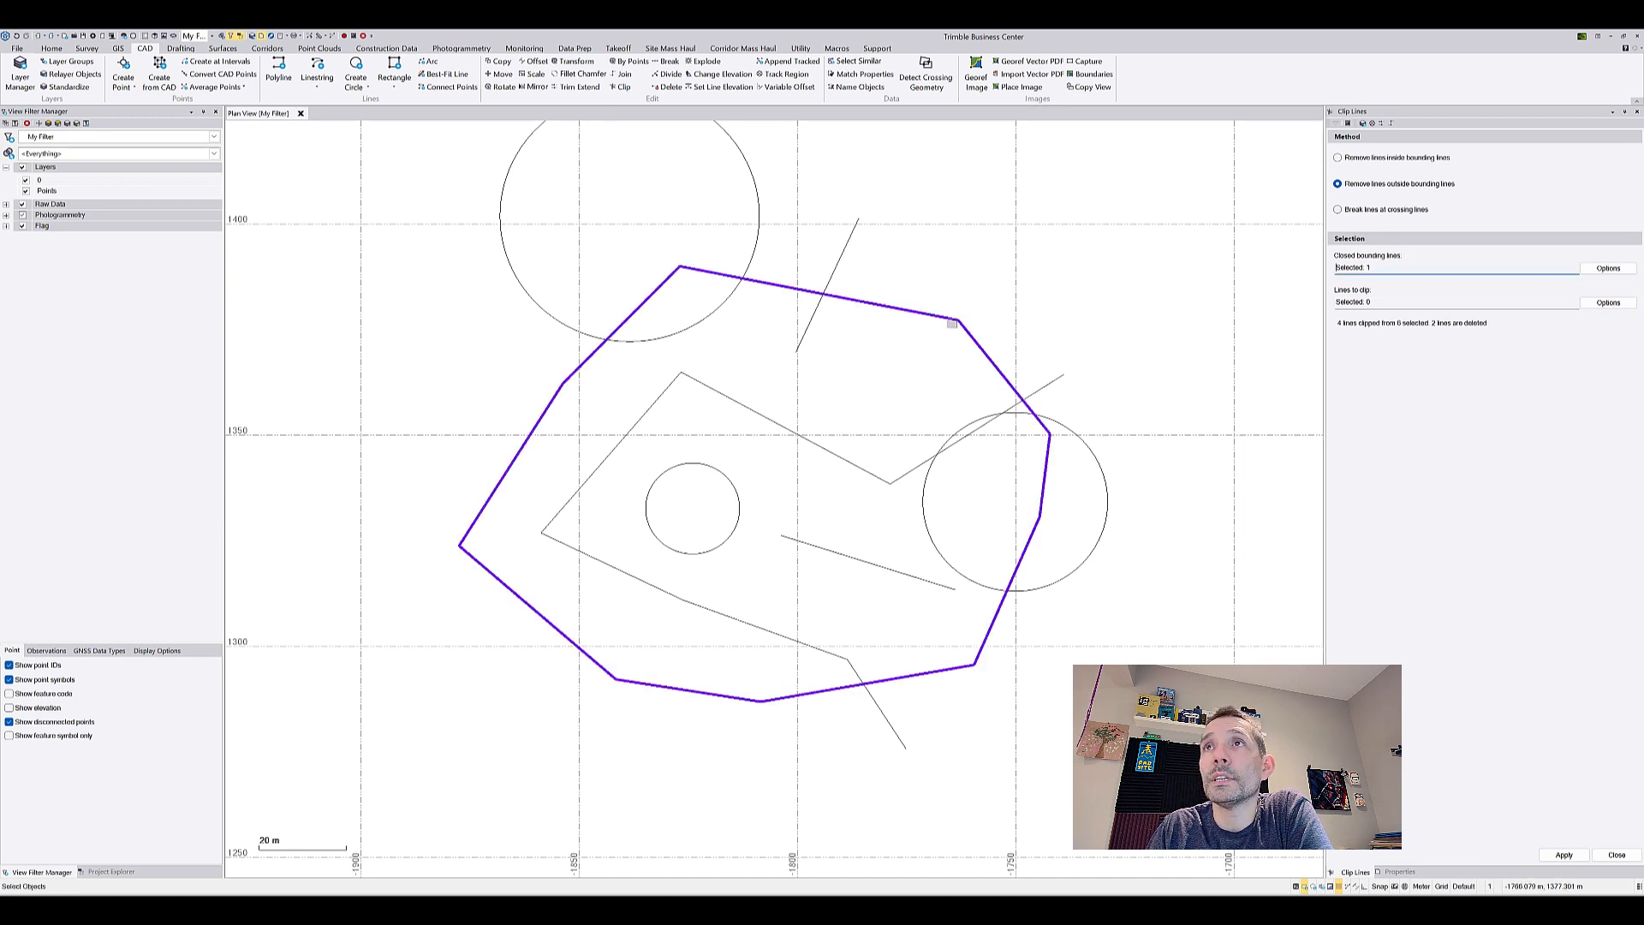
left_click(1391, 302)
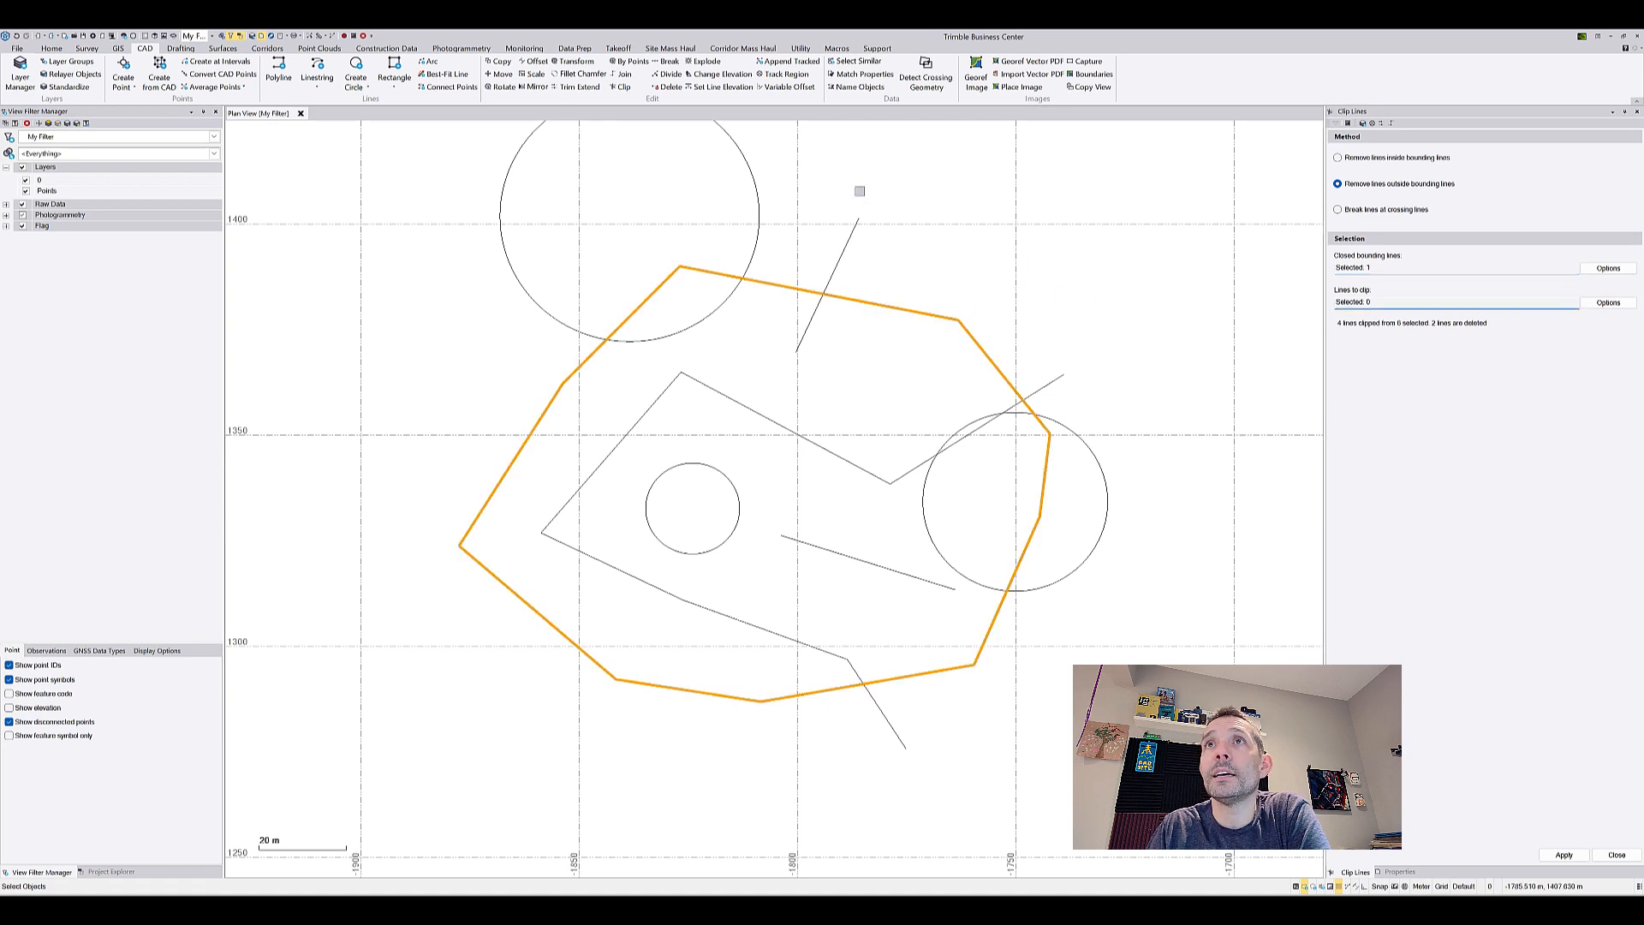
left_click_drag(881, 227, 729, 183)
left_click_drag(1124, 368, 1047, 425)
left_click_drag(907, 535, 830, 591)
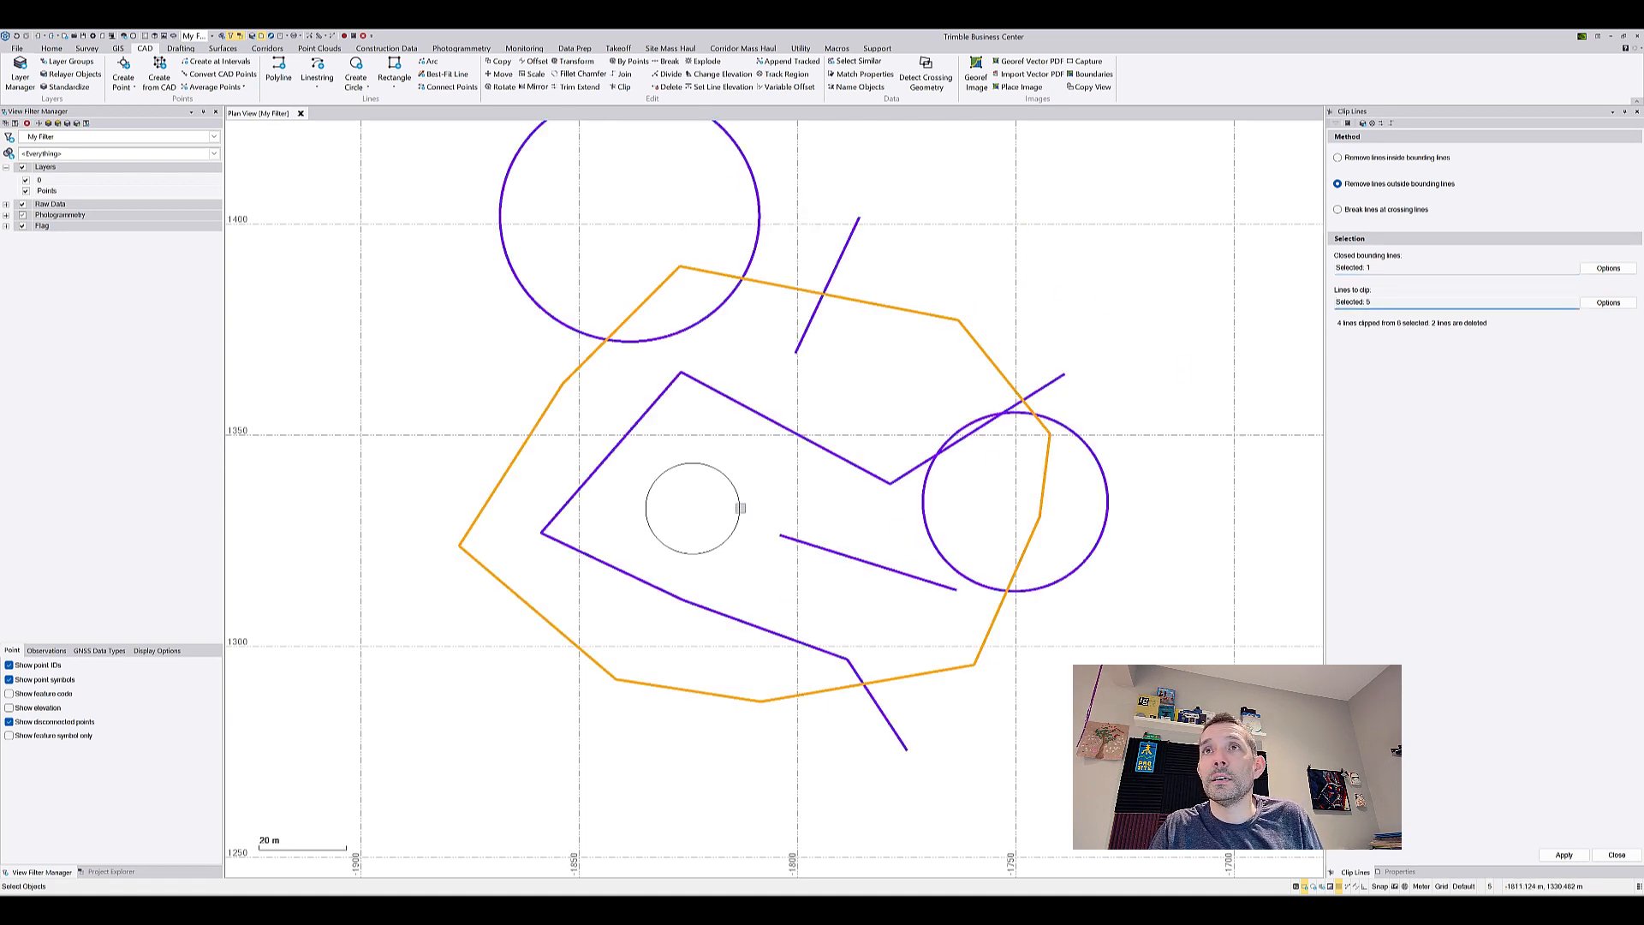
left_click(709, 494)
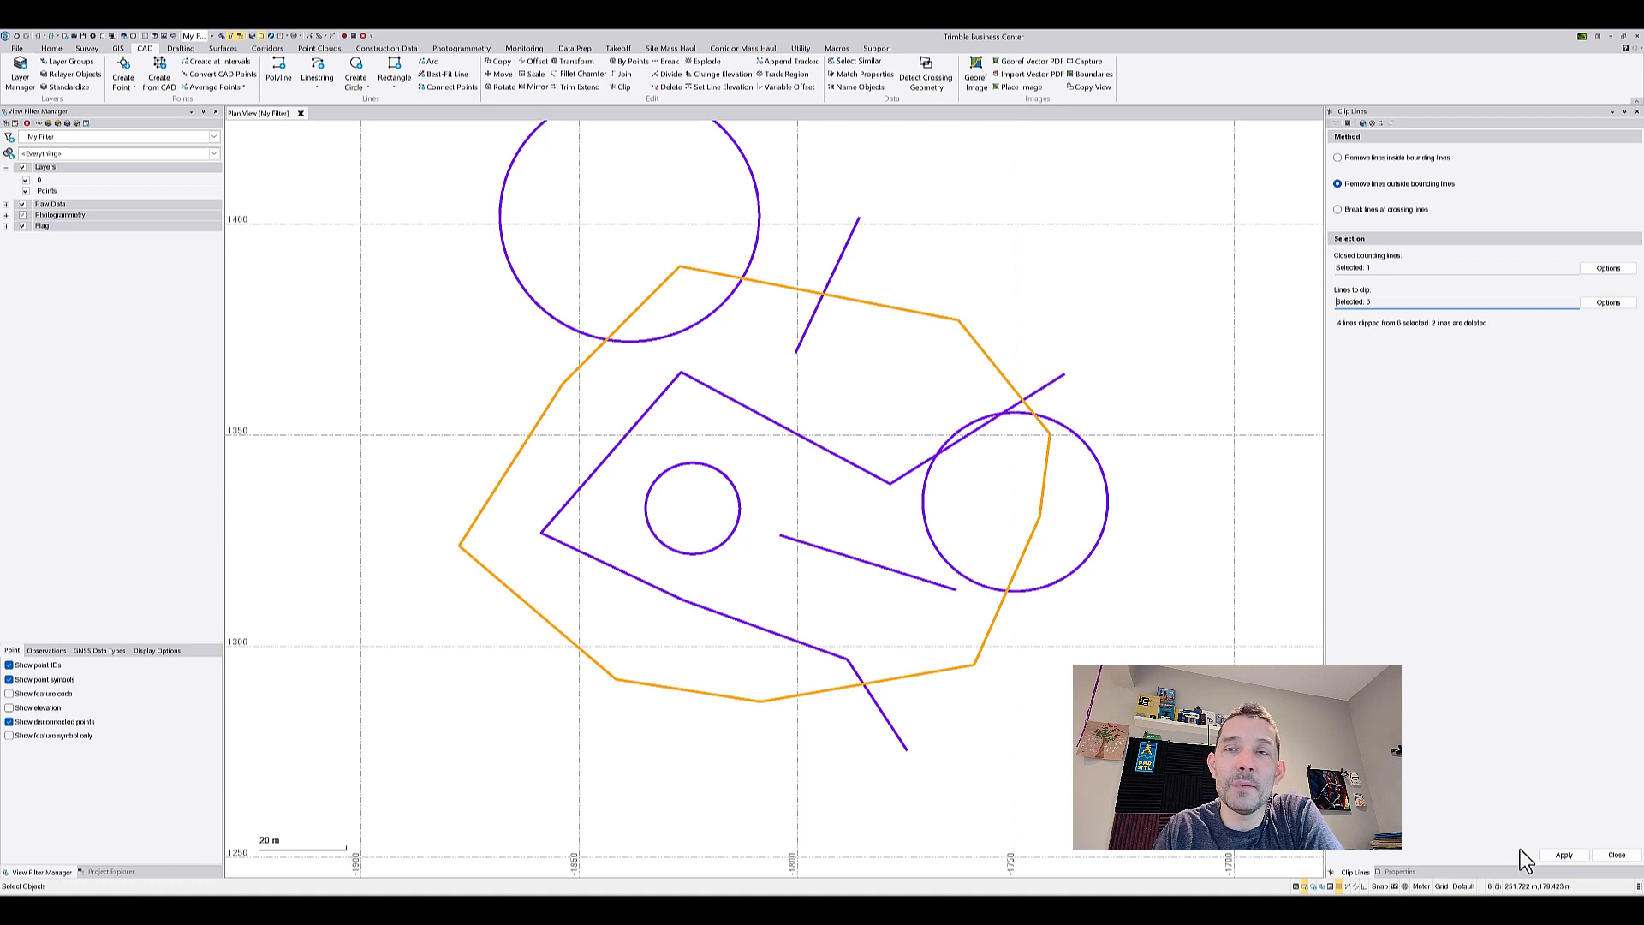
key("Return")
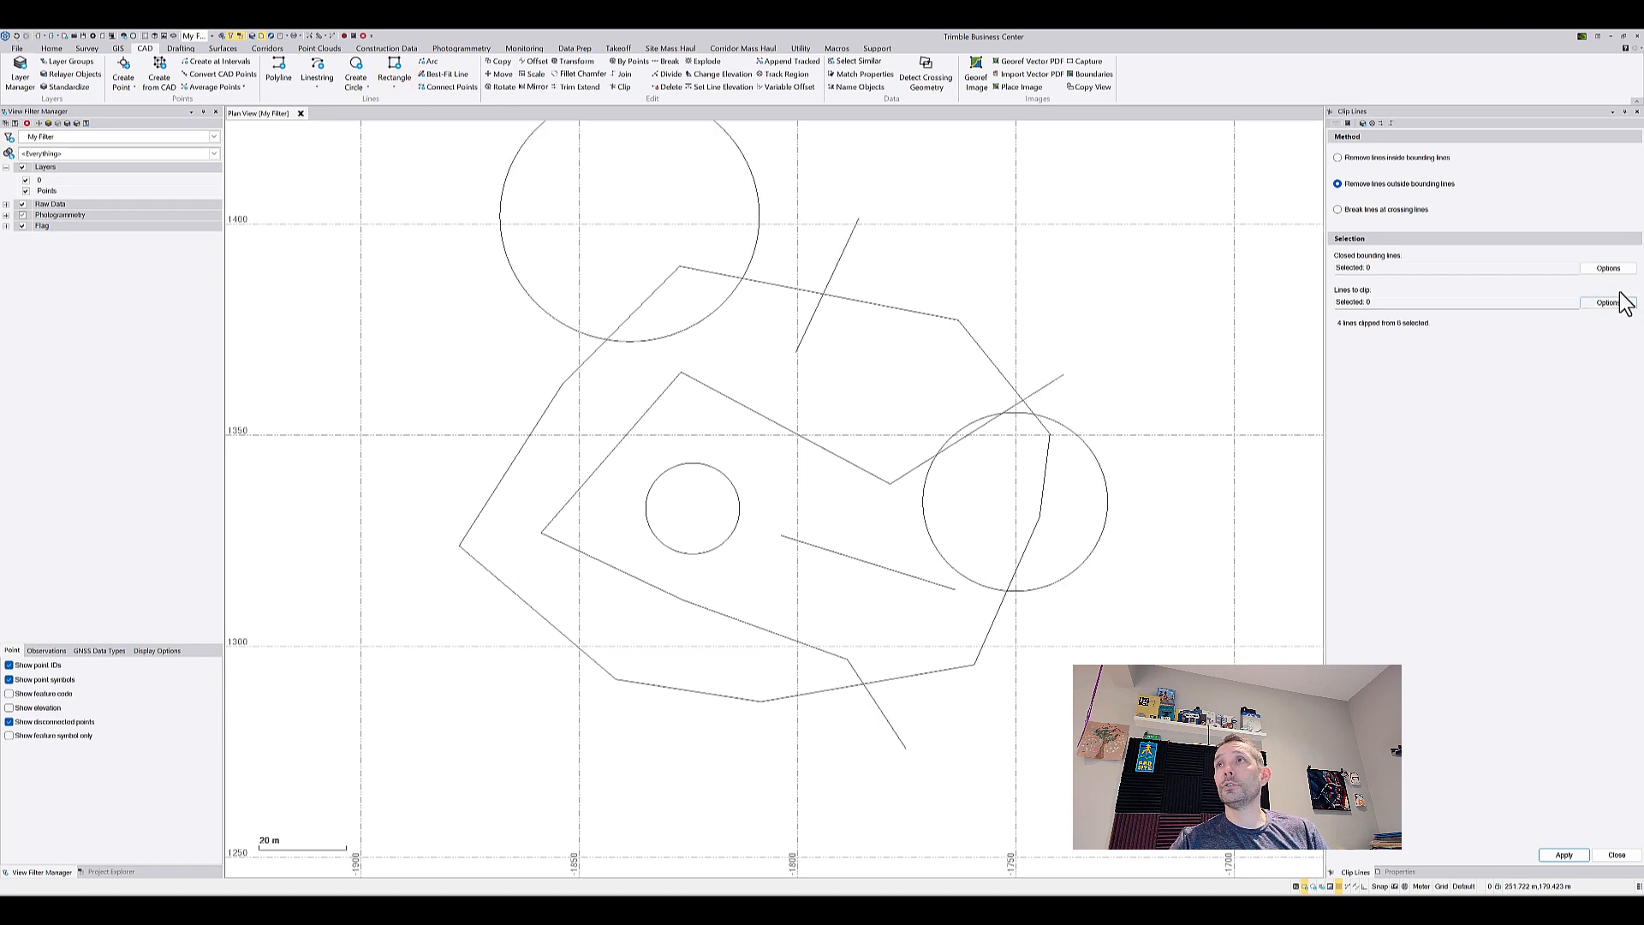
Step: Break the three open polylines and three circles where they cross the closed polygon, using Break lines at crossing lines
left_click(1401, 209)
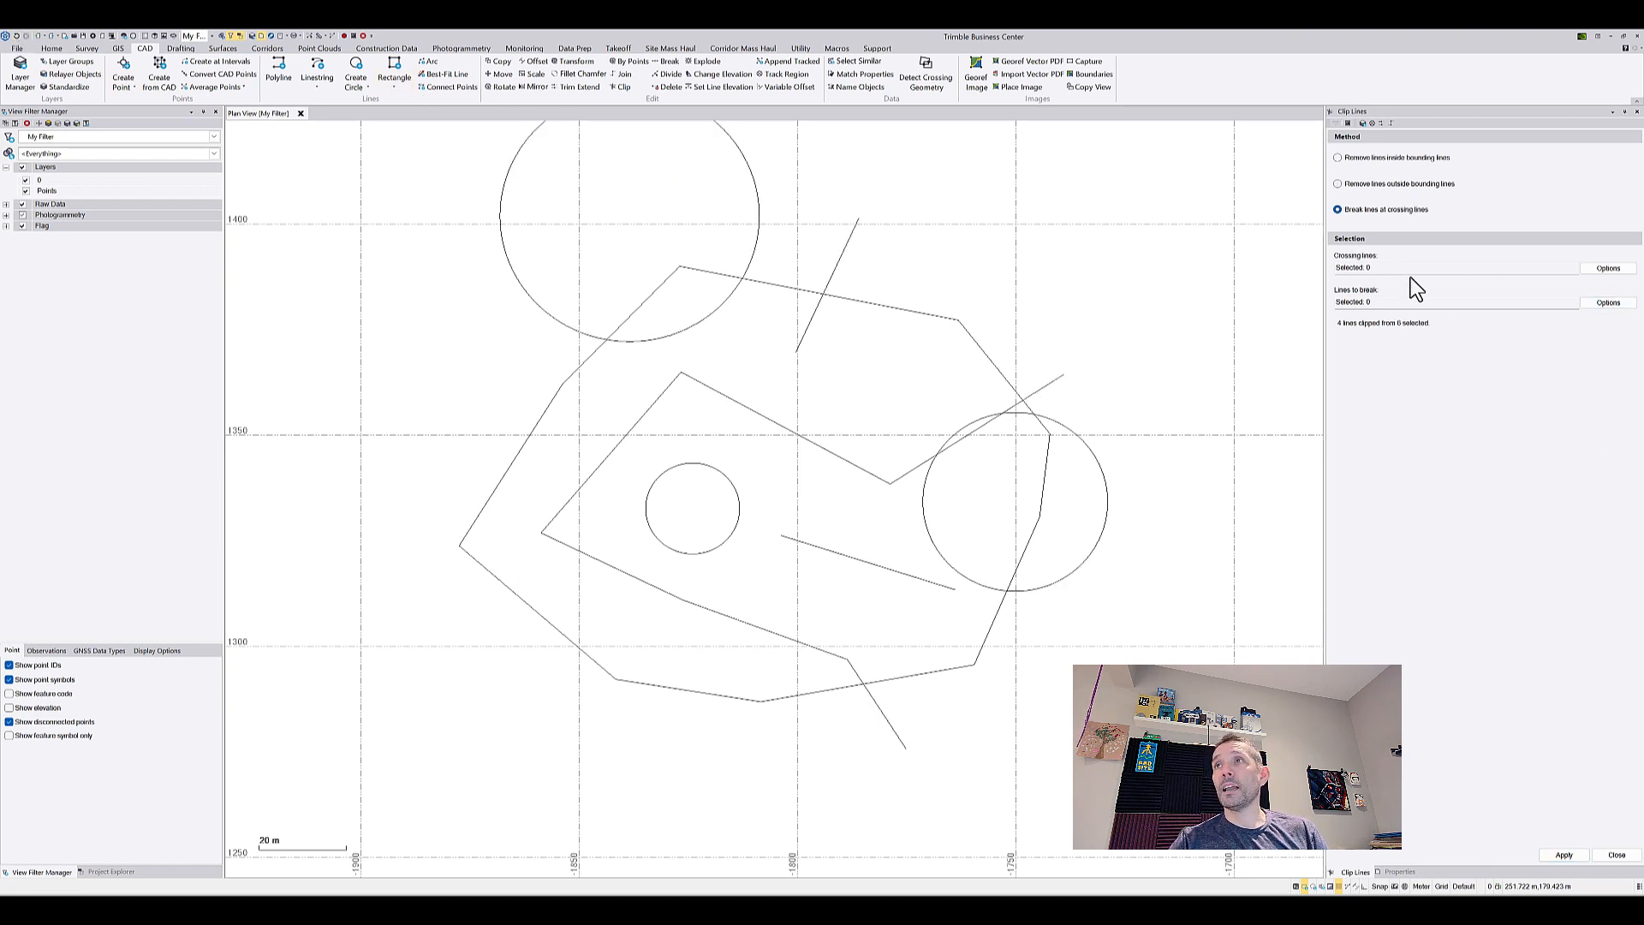
left_click(1349, 268)
left_click(917, 311)
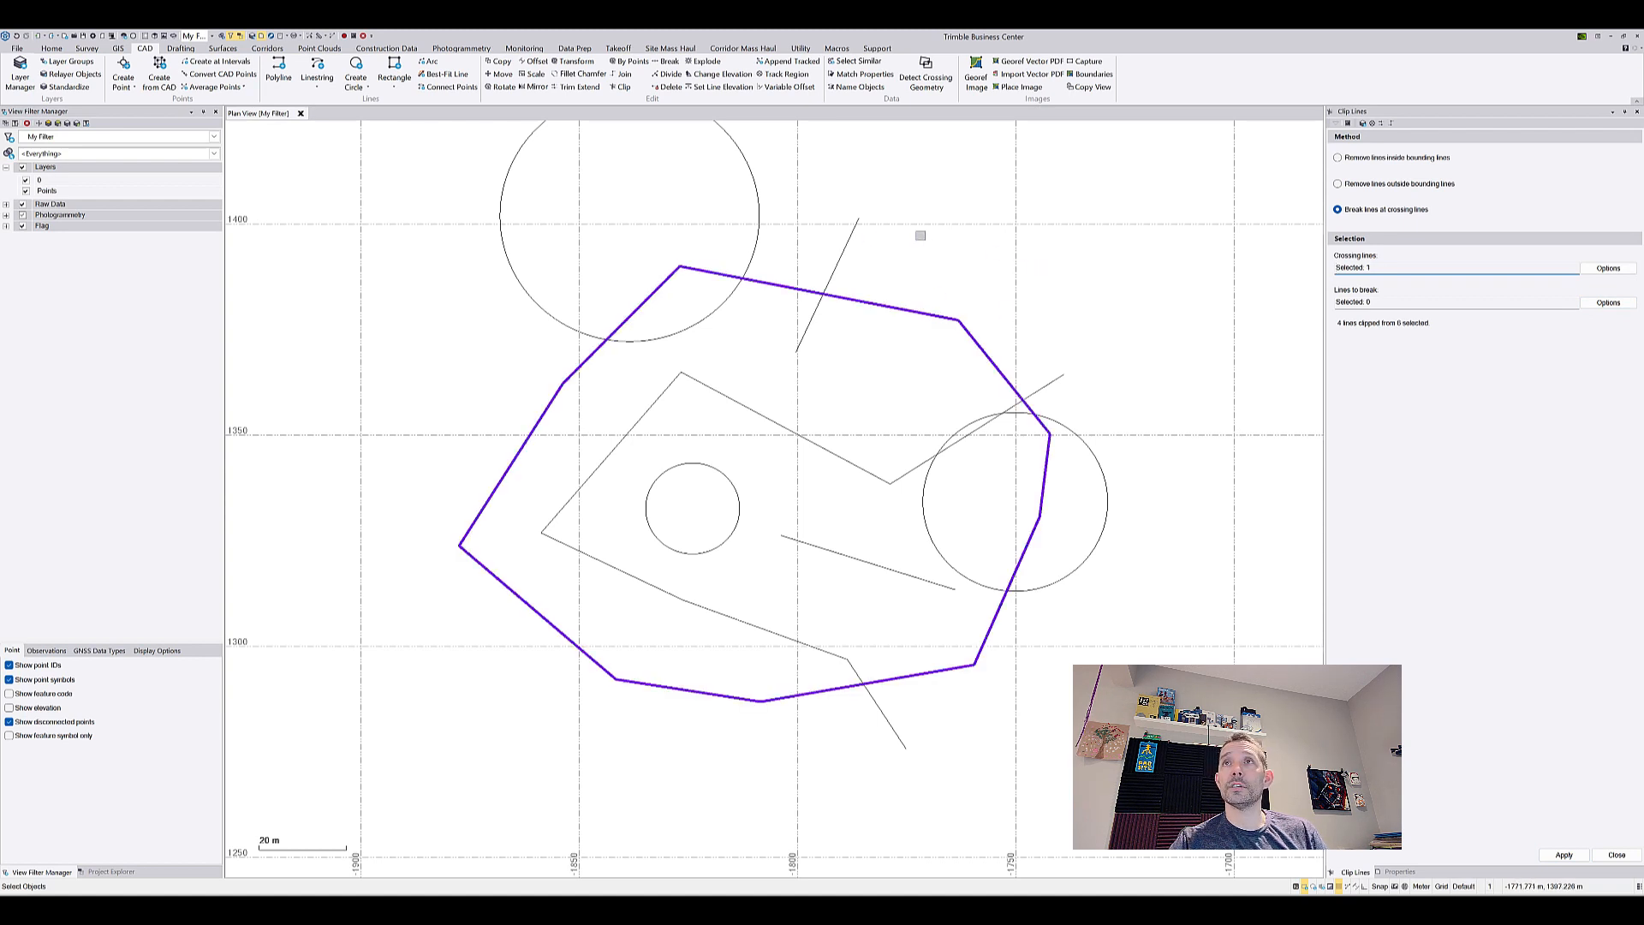
left_click(1370, 301)
left_click_drag(927, 238, 738, 189)
left_click_drag(1102, 351, 1043, 426)
left_click_drag(873, 525, 825, 565)
left_click(746, 499)
left_click(1551, 859)
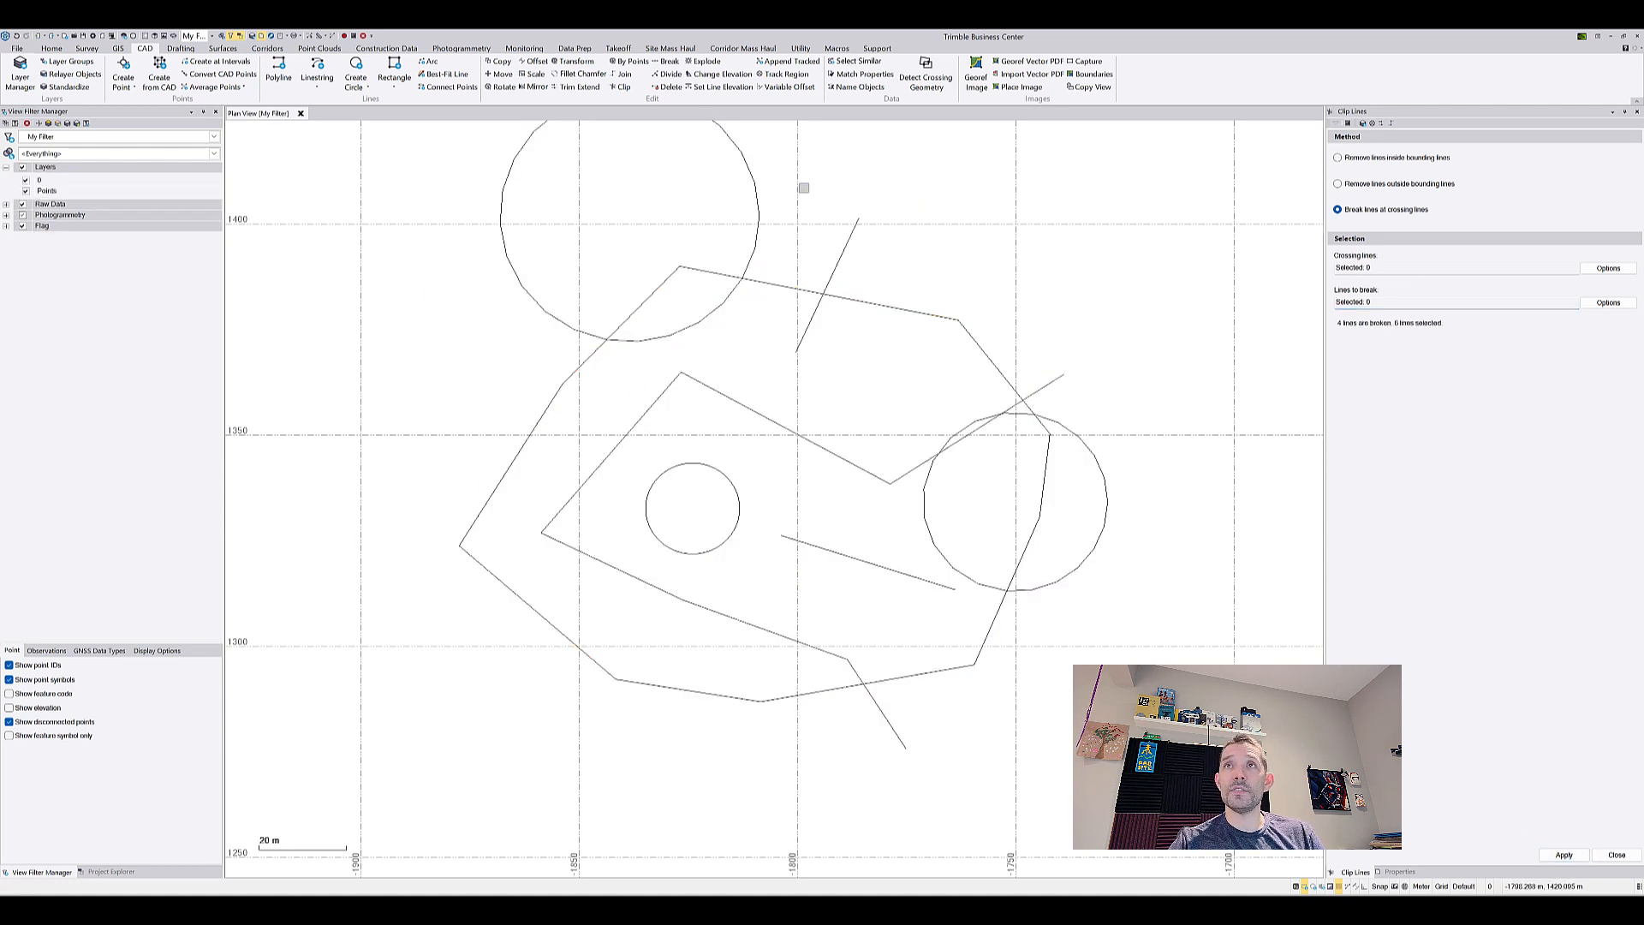
Step: Select the arcs of the upper-left and right circles individually to check where each circle is broken
left_click(761, 209)
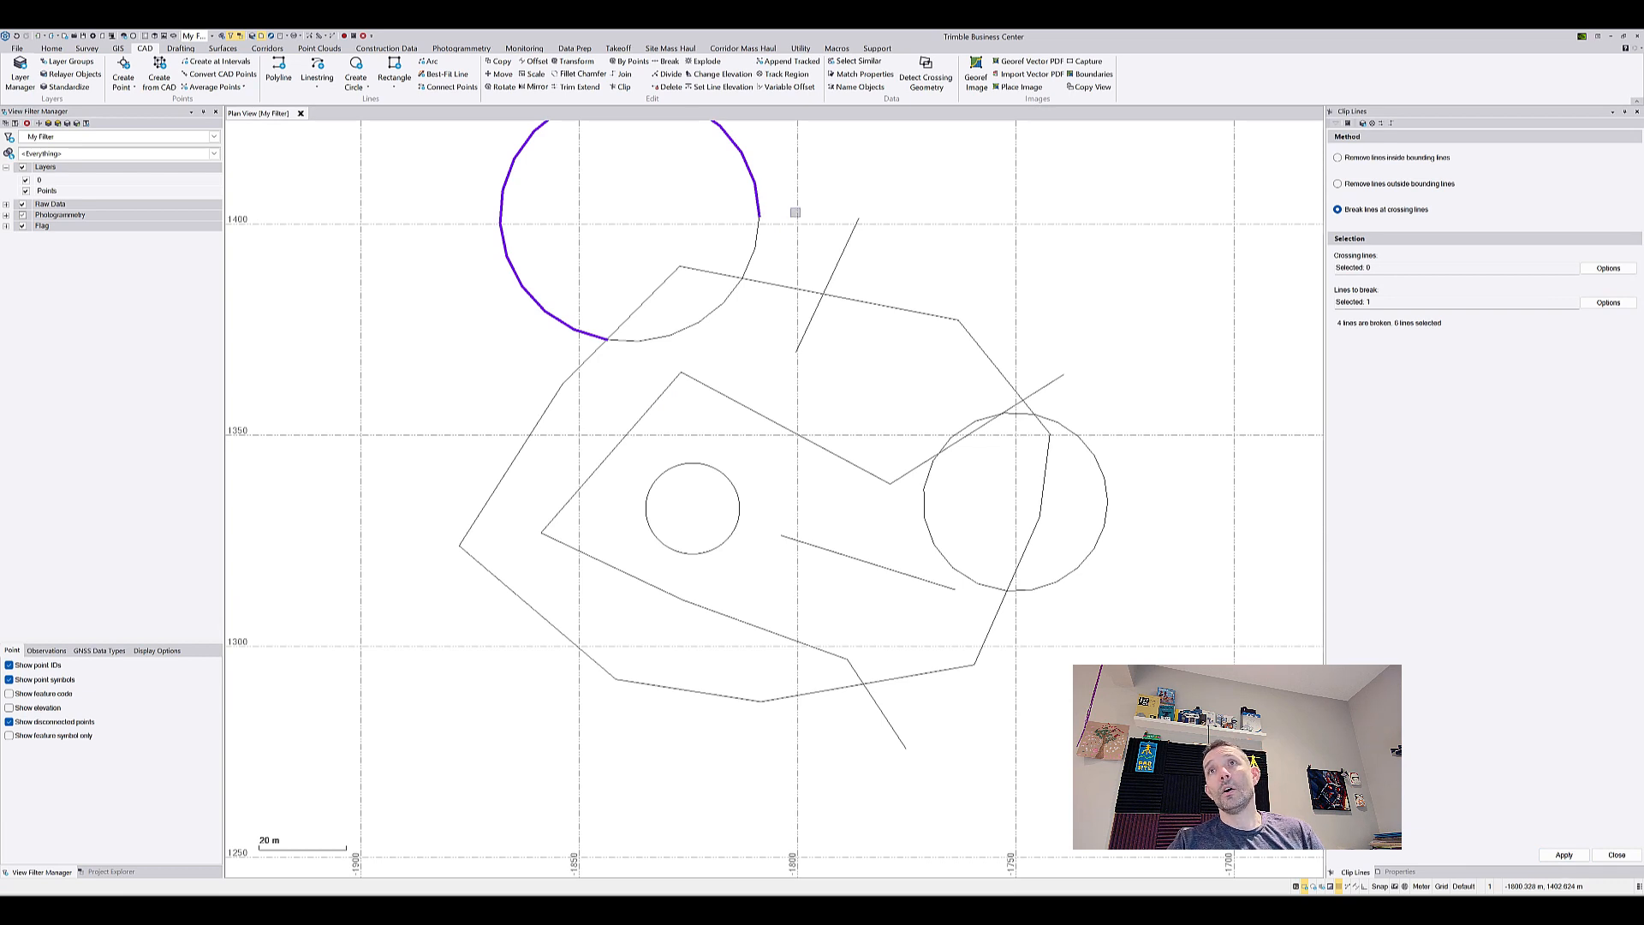
scroll(764, 216, "up", 3)
scroll(763, 216, "down", 3)
left_click(1106, 488)
left_click(1099, 548)
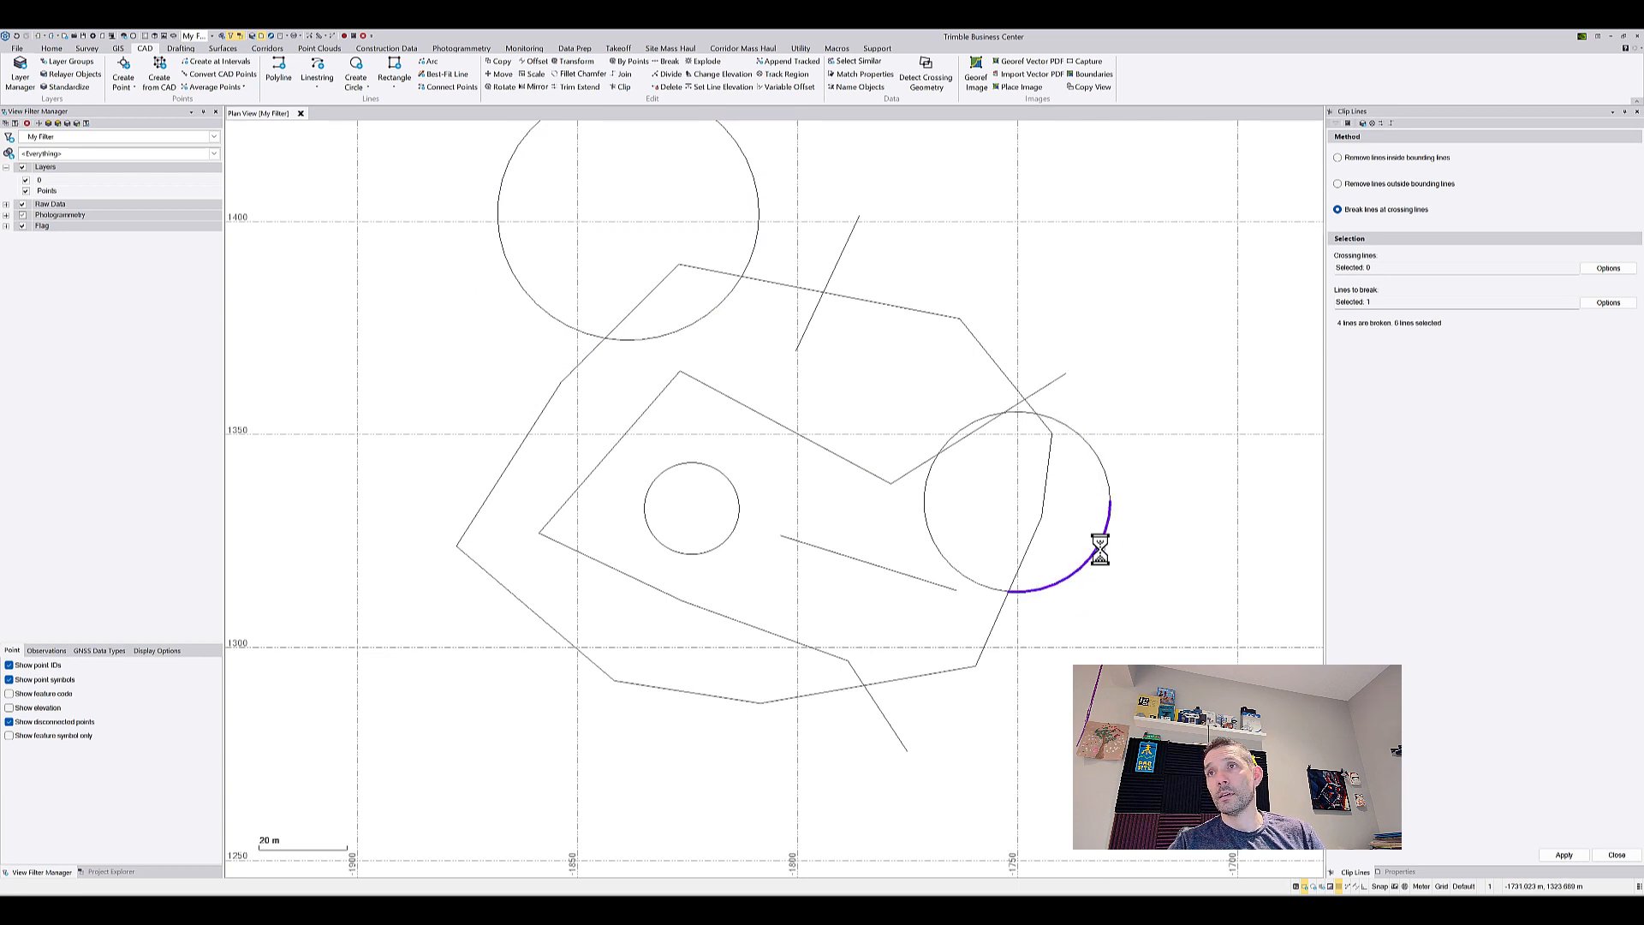
left_click(1095, 451)
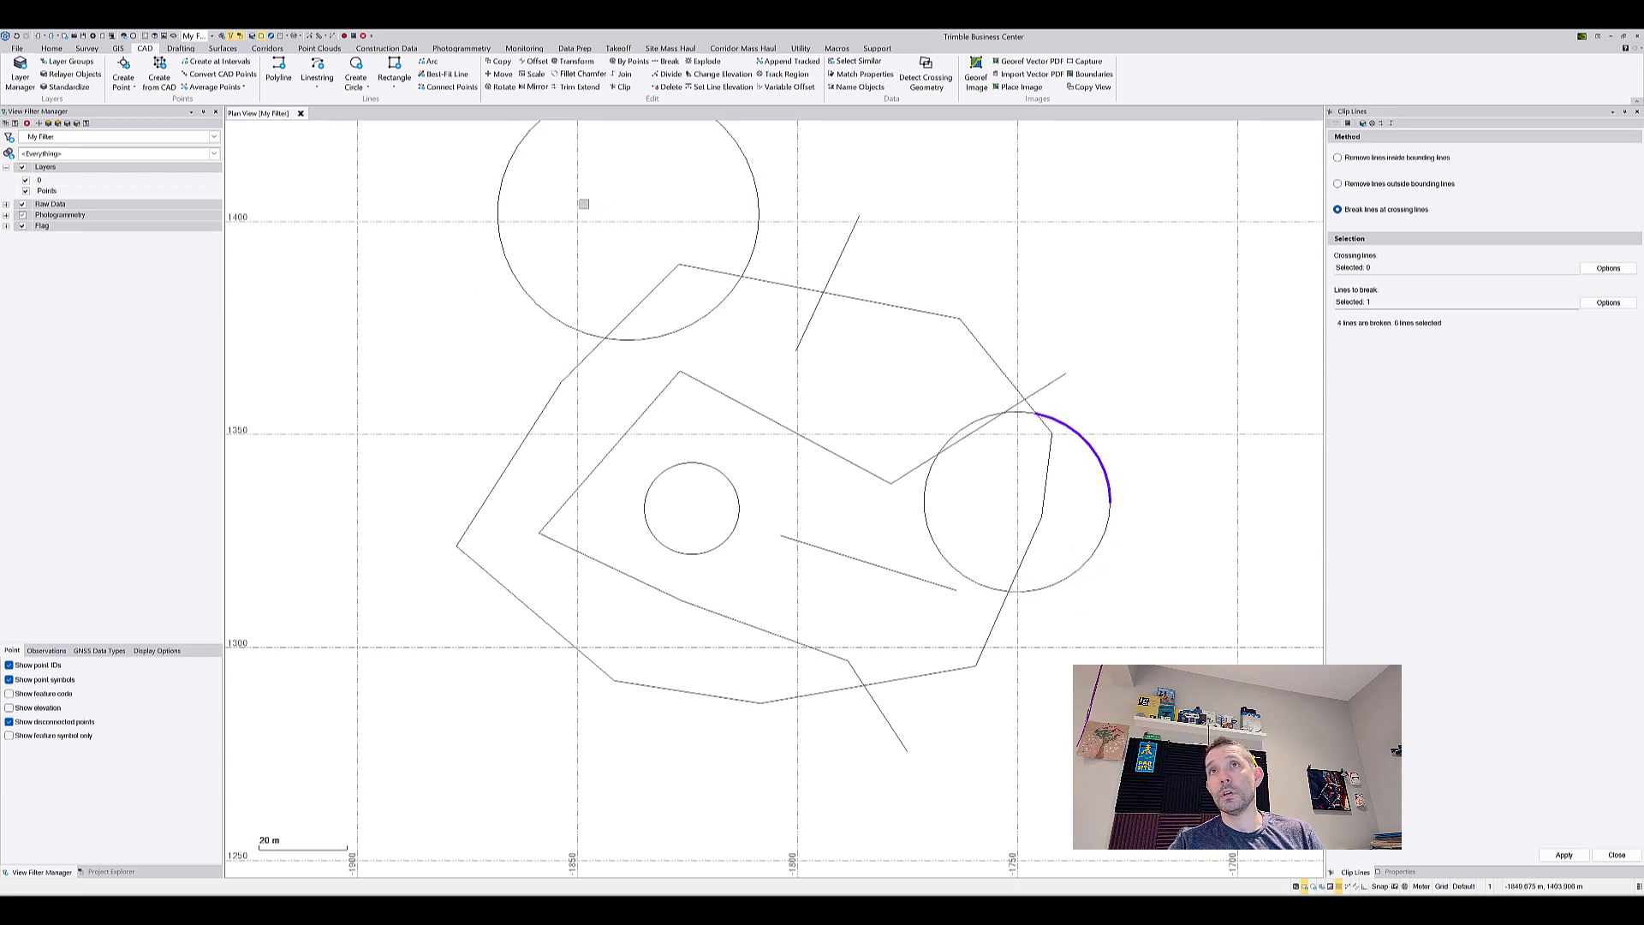
left_click(761, 201)
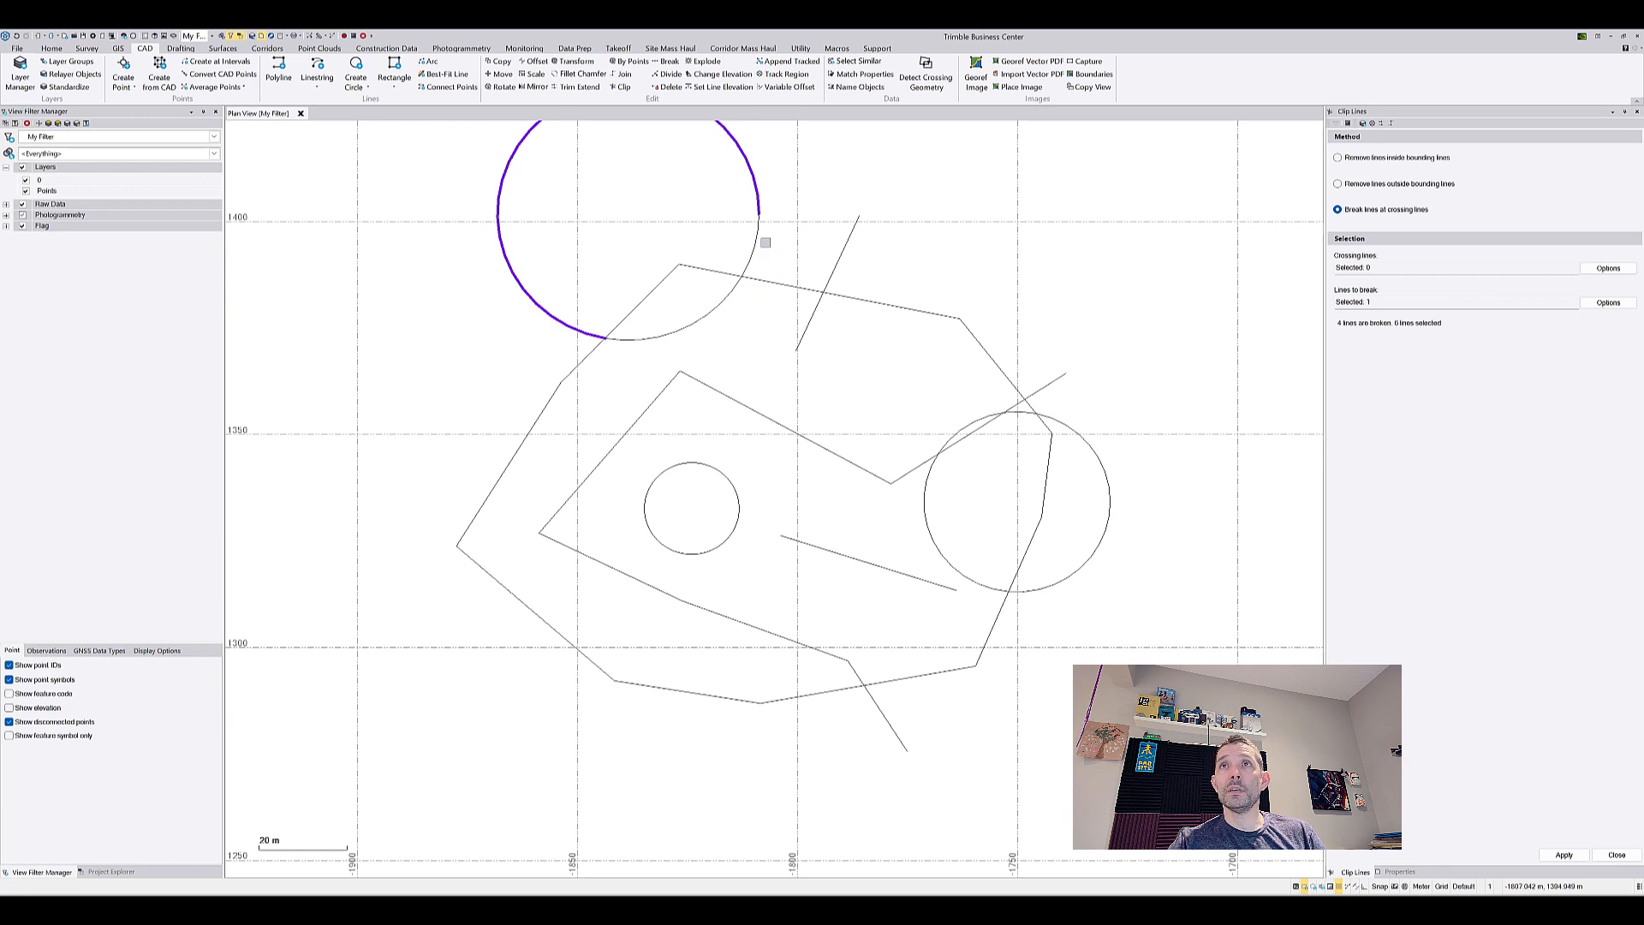
left_click(759, 246)
left_click_drag(779, 187, 728, 231)
left_click(826, 187)
left_click(755, 233)
left_click(751, 168)
left_click(1096, 456)
left_click(1102, 536)
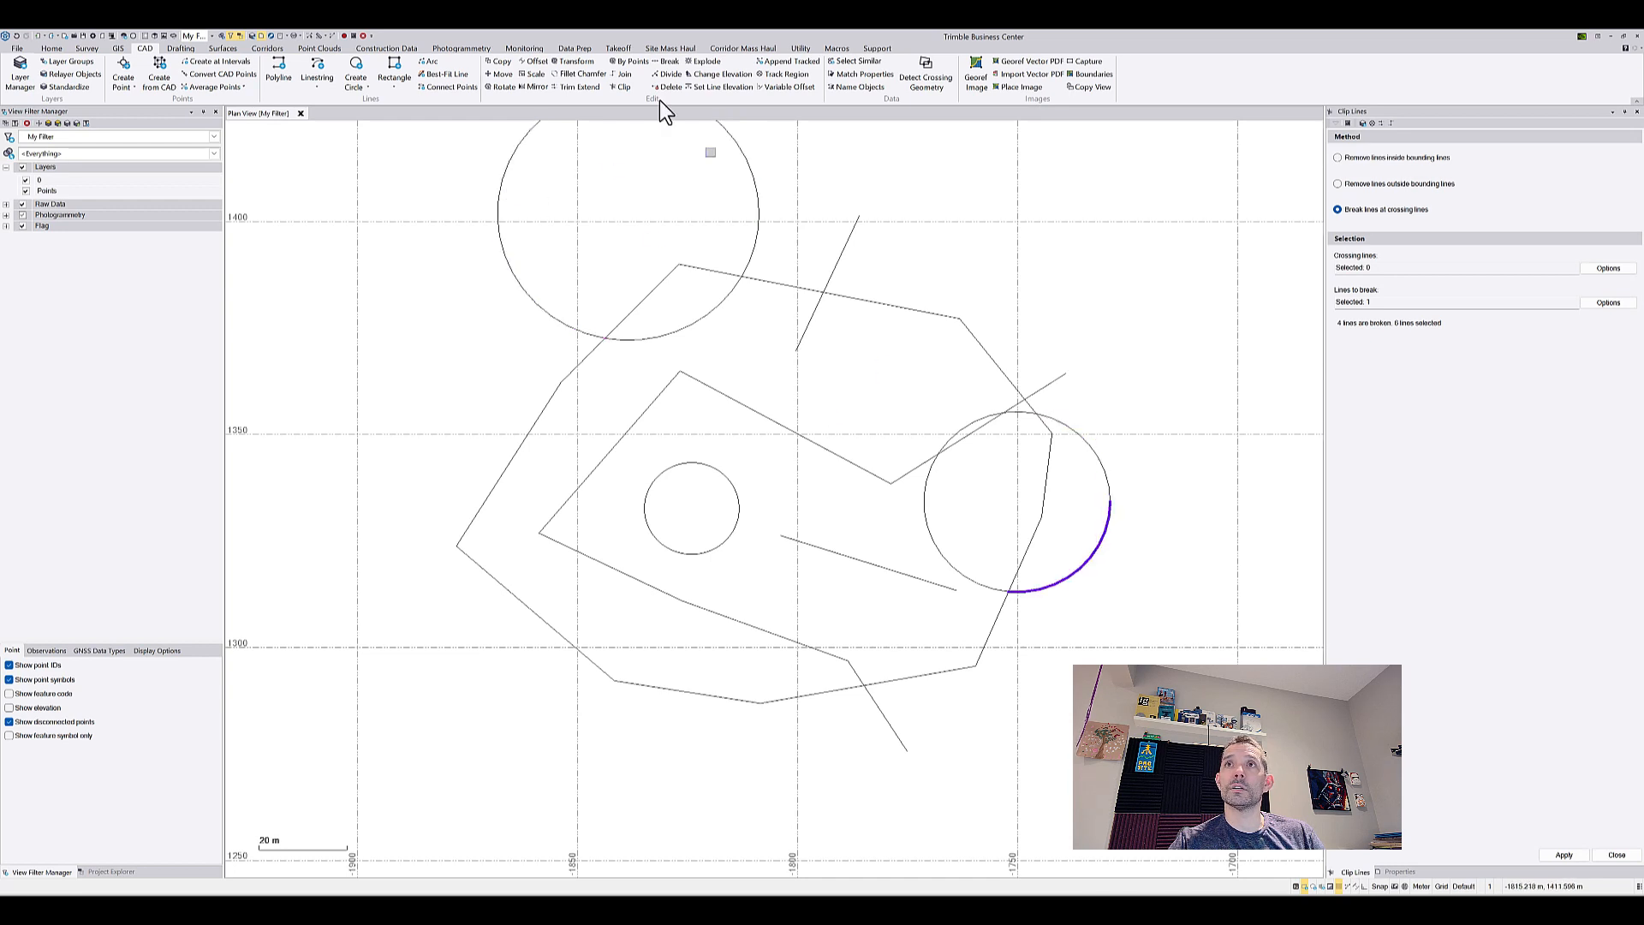
Step: Select the pieces of the open polylines at the polygon's edges to check where they are broken
left_click(842, 244)
left_click(1061, 375)
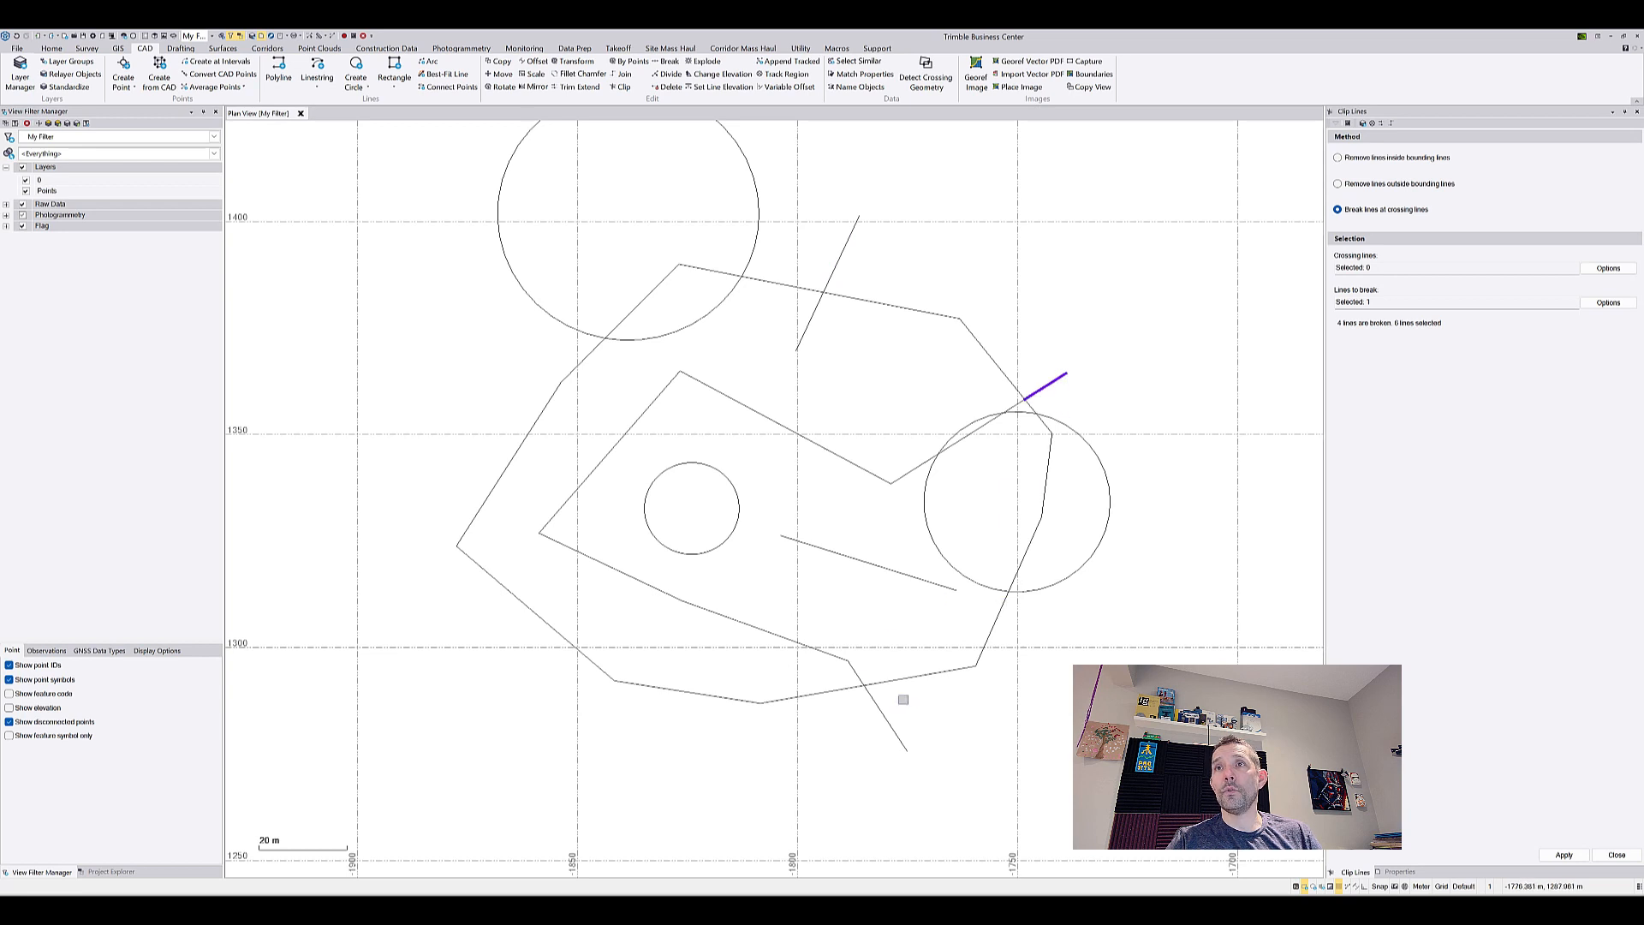
left_click(825, 650)
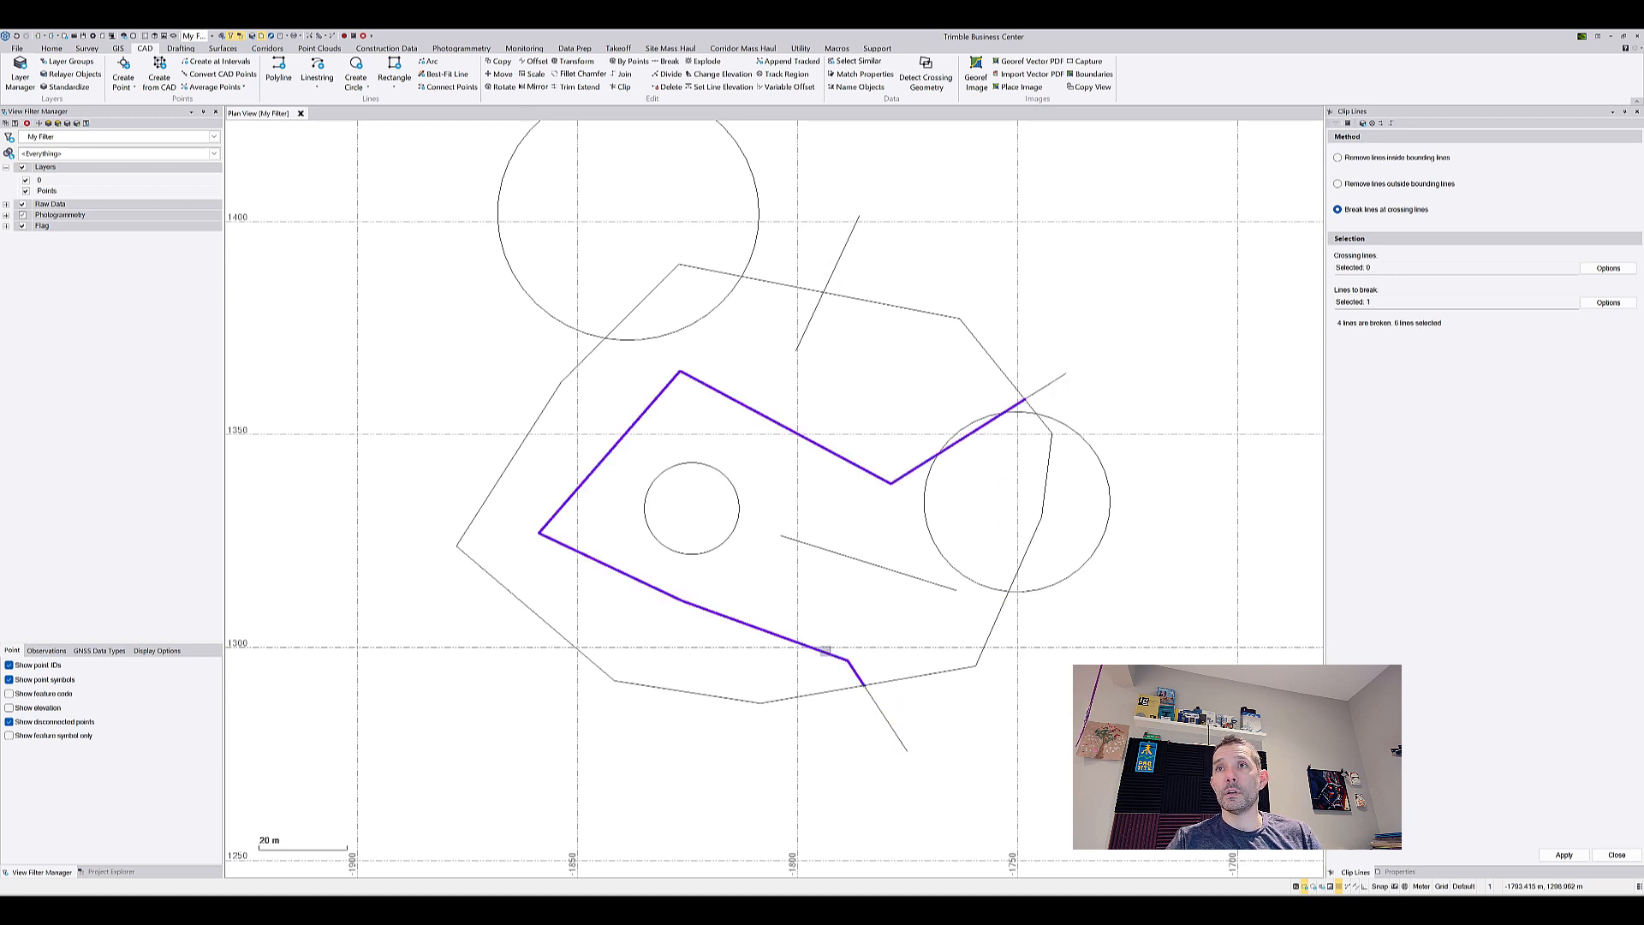